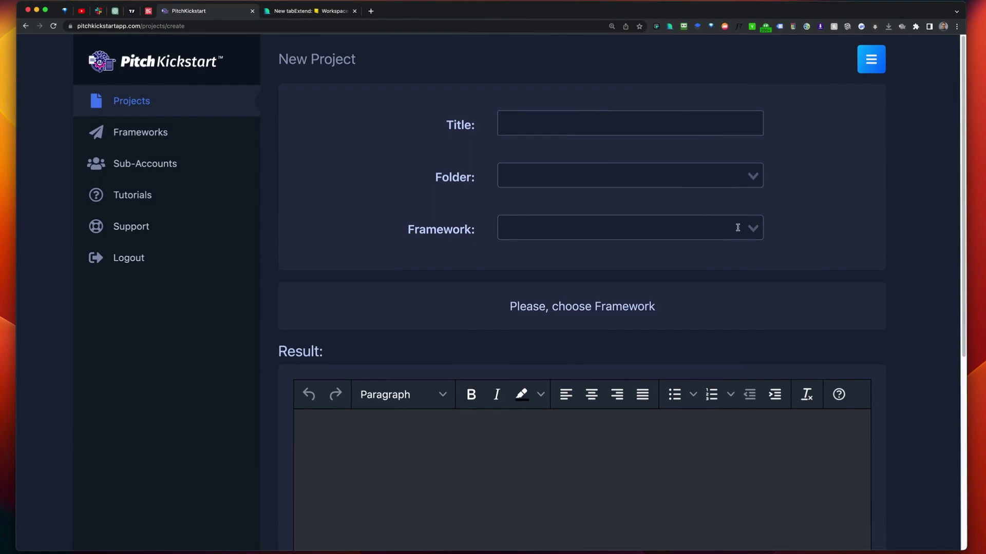
- Open a blank New Project form from the Projects list
left_click(737, 225)
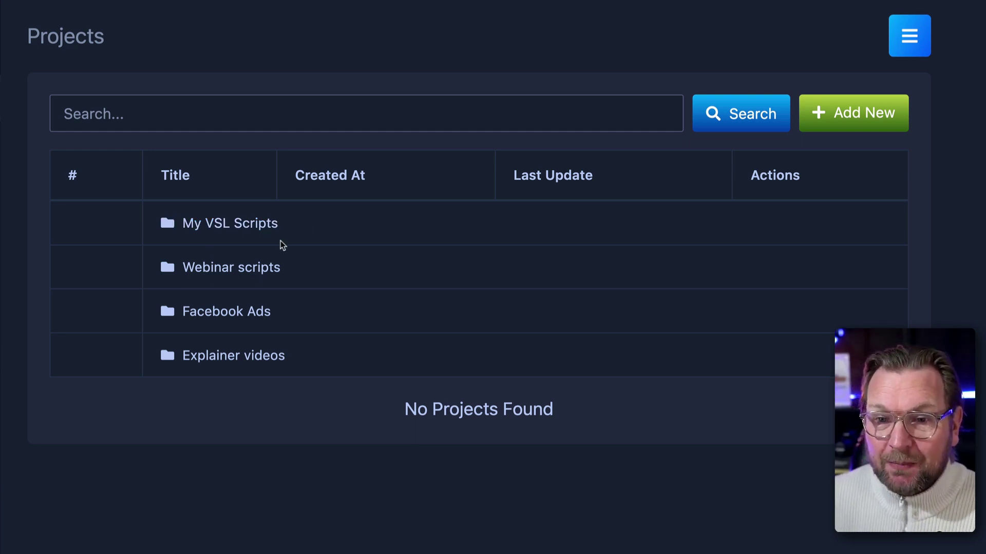
- Browse the framework list and choose 12 step VSL Framework for the new project
left_click(855, 114)
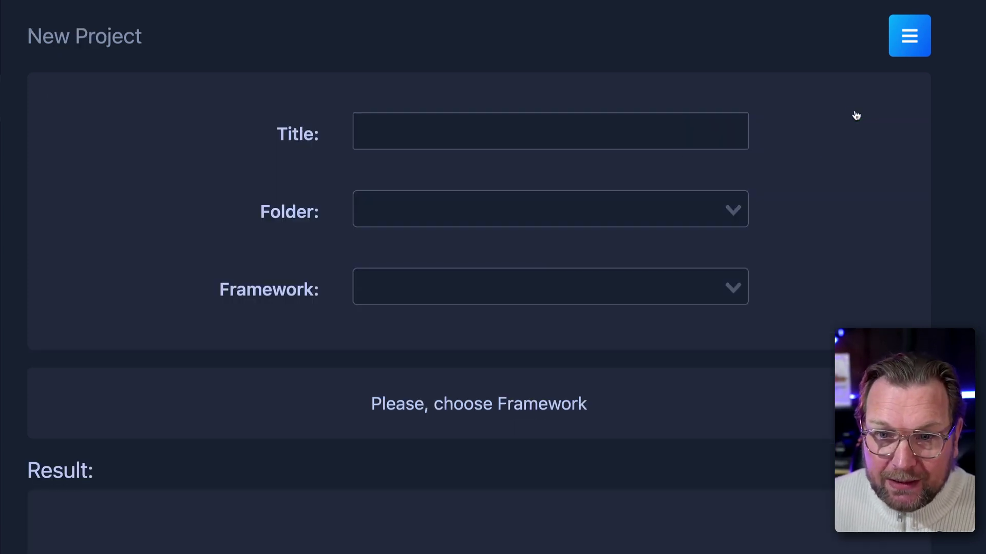
left_click(640, 135)
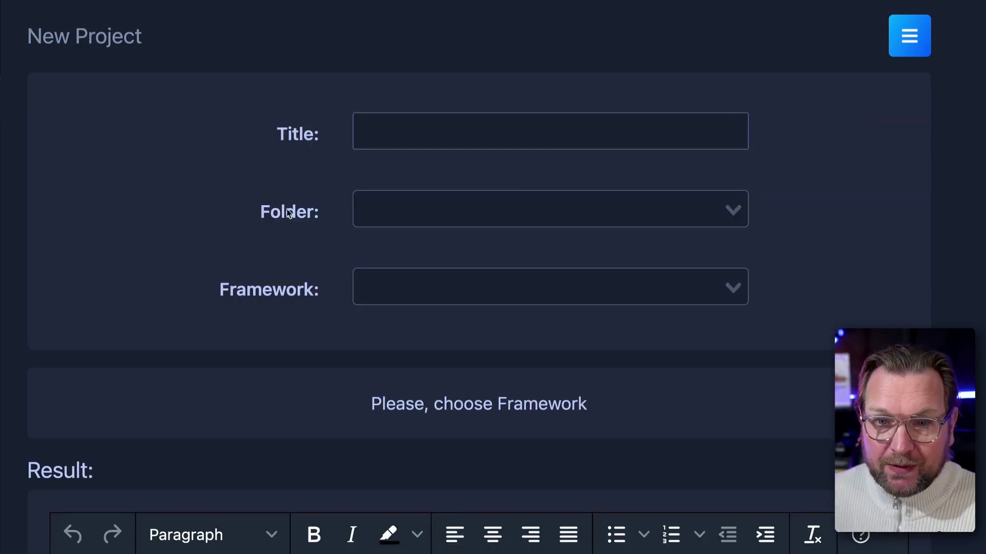
left_click(460, 294)
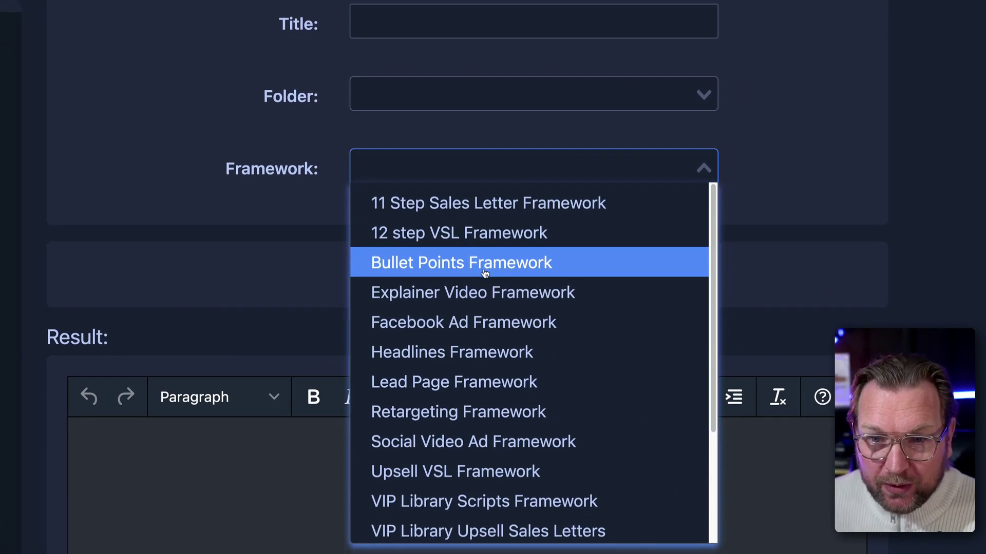
scroll(484, 273, "down", 2)
scroll(484, 278, "down", 3)
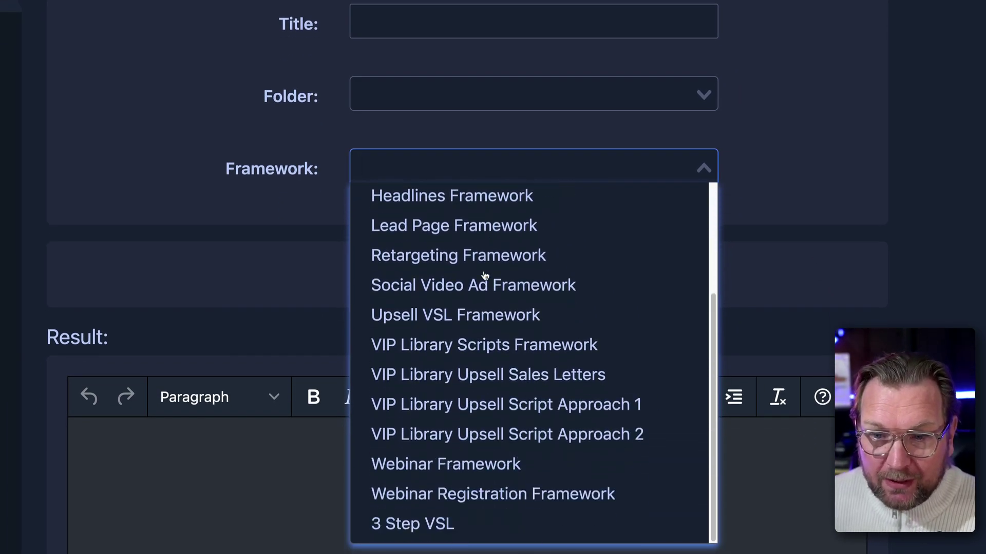
scroll(485, 277, "up", 1)
scroll(492, 286, "up", 4)
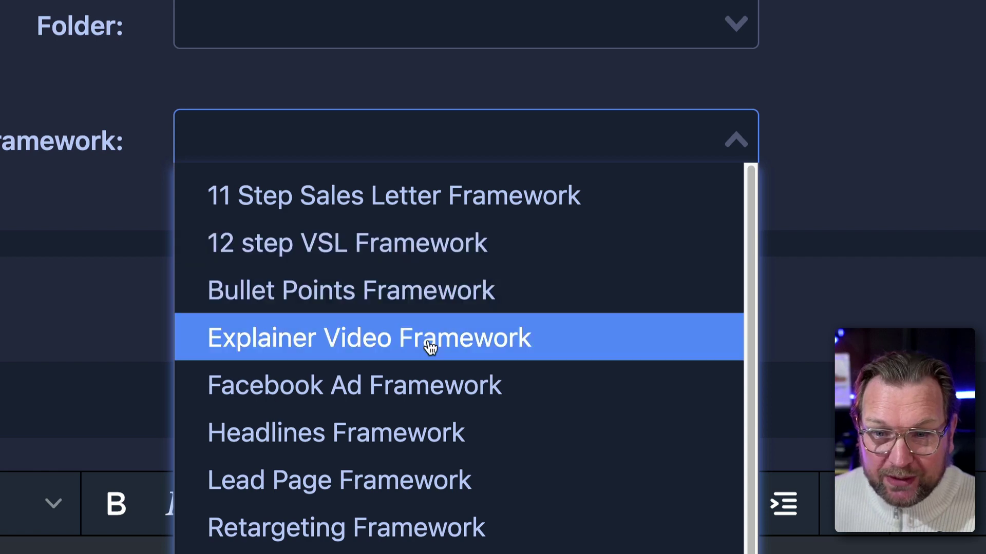
scroll(428, 348, "down", 2)
scroll(431, 347, "down", 3)
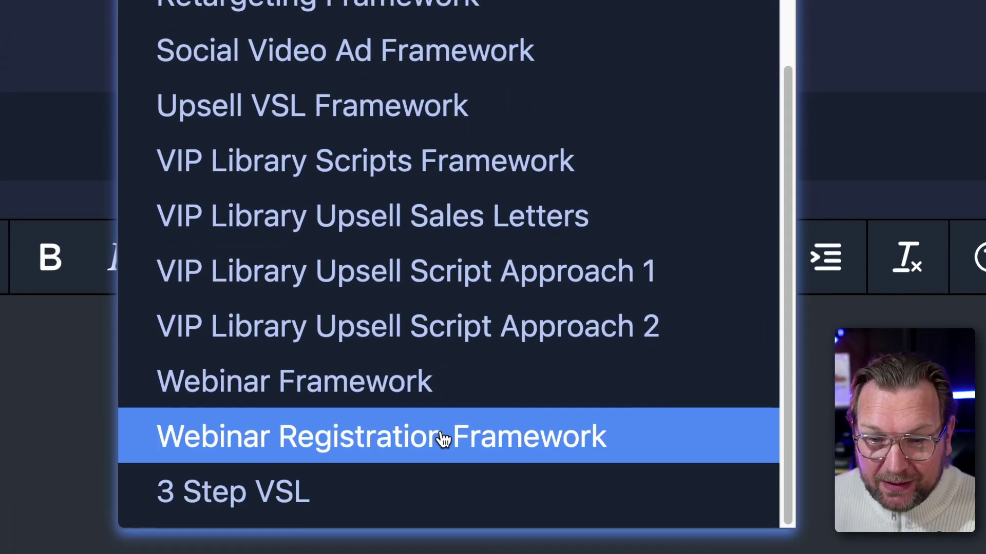
scroll(434, 363, "up", 5)
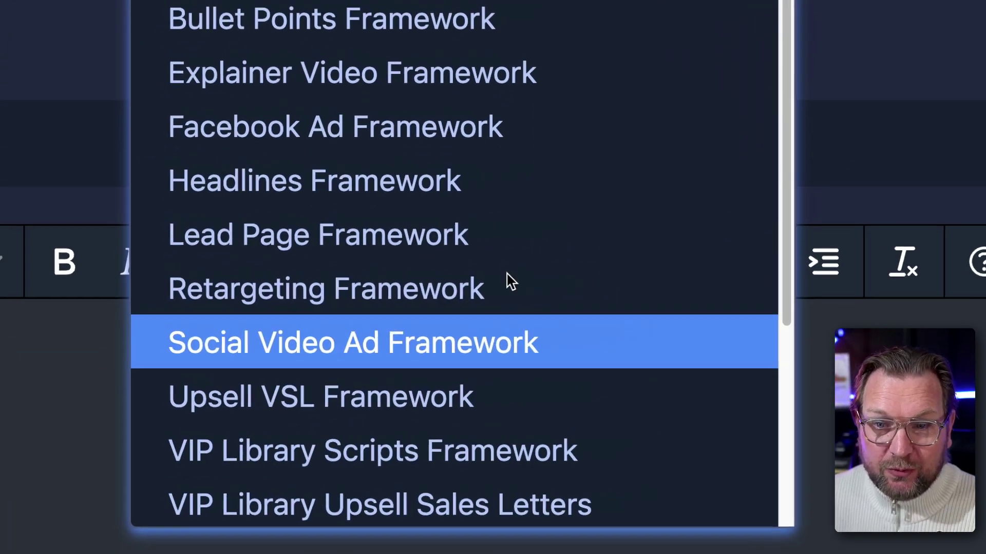
scroll(506, 280, "up", 2)
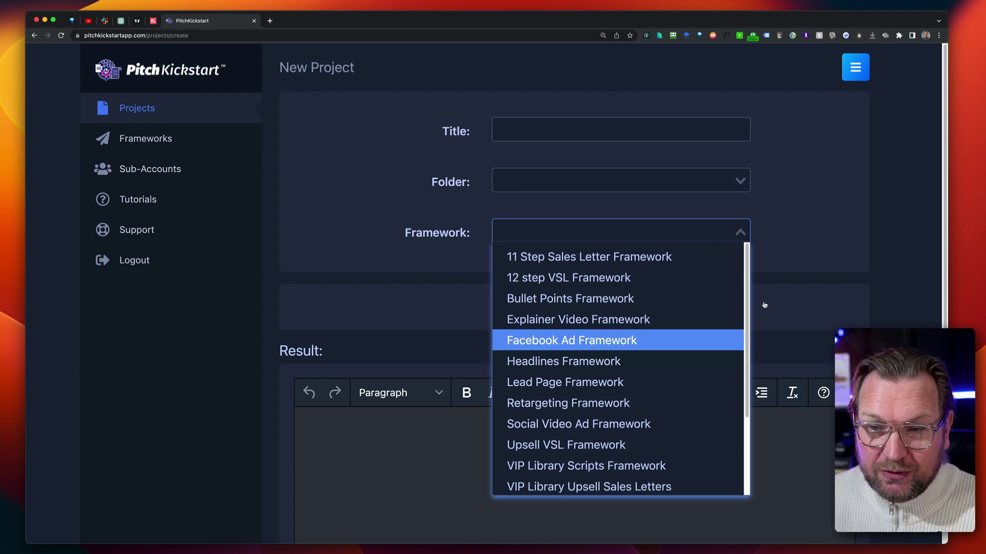
left_click(786, 249)
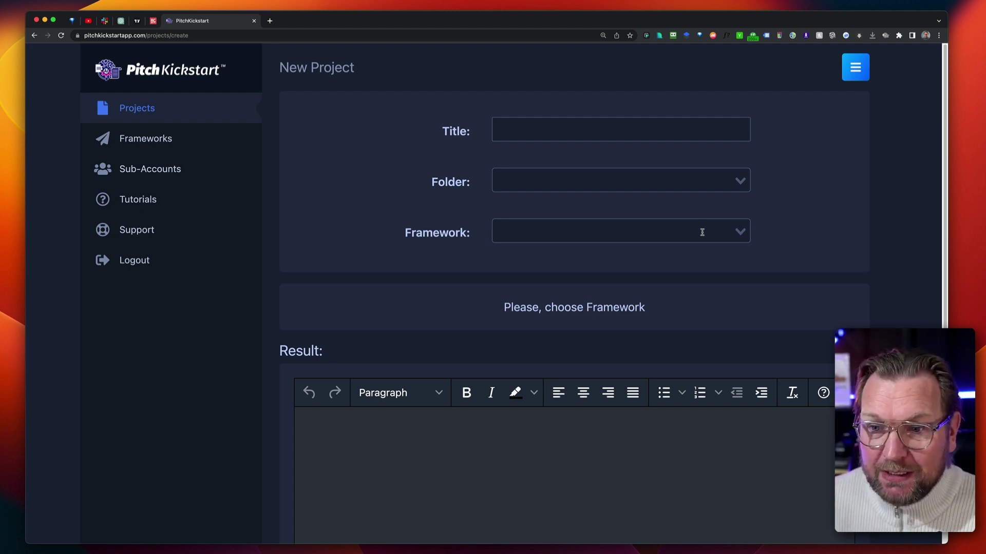
left_click(700, 232)
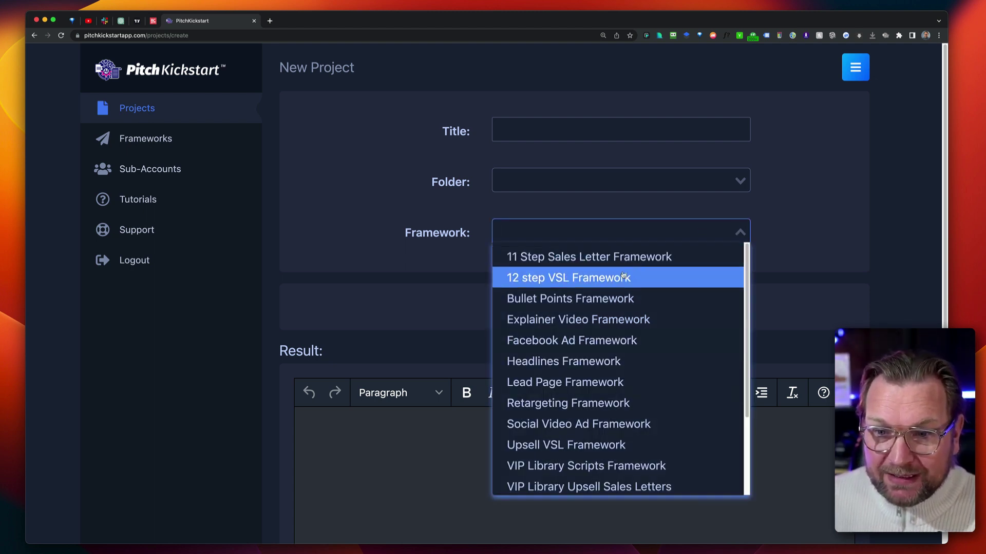
left_click(537, 279)
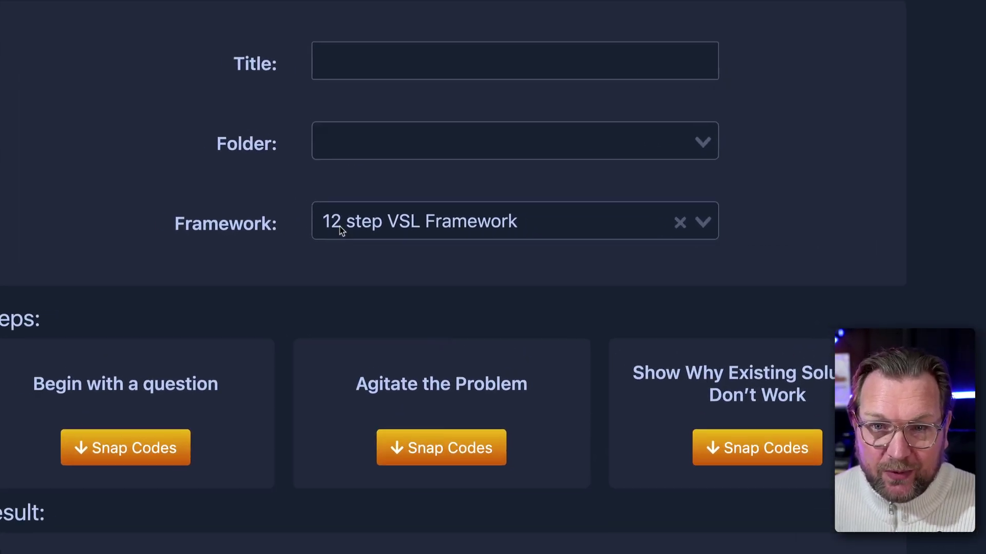
- Title the project 'My second VSL' and place it in the My VSL Scripts folder
left_click(410, 65)
type("My second VSL")
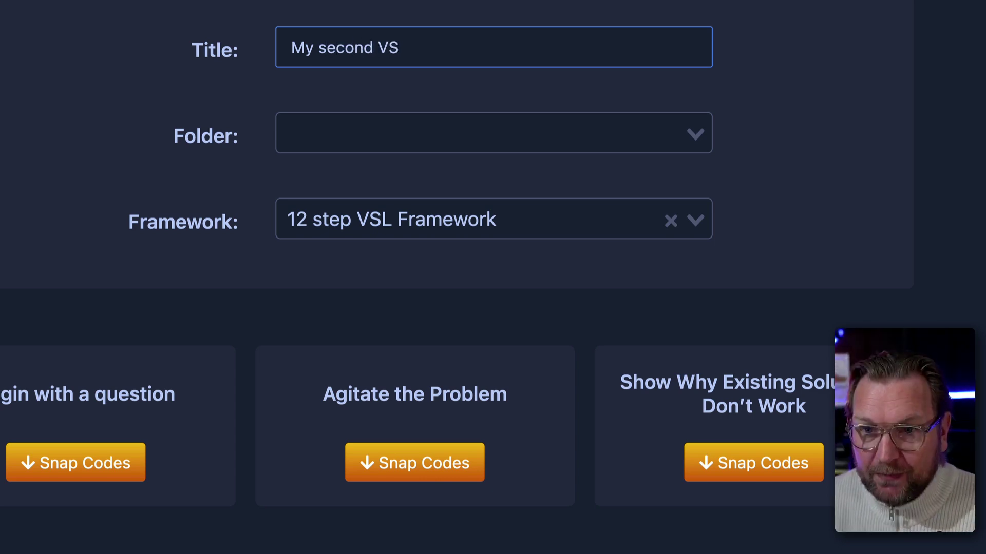
left_click(703, 134)
left_click(380, 221)
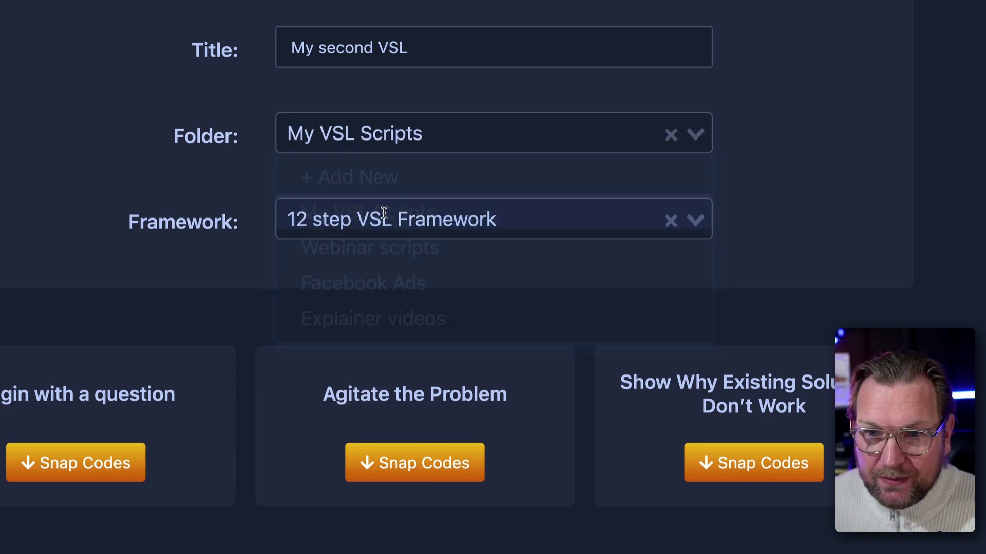
scroll(155, 191, "down", 2)
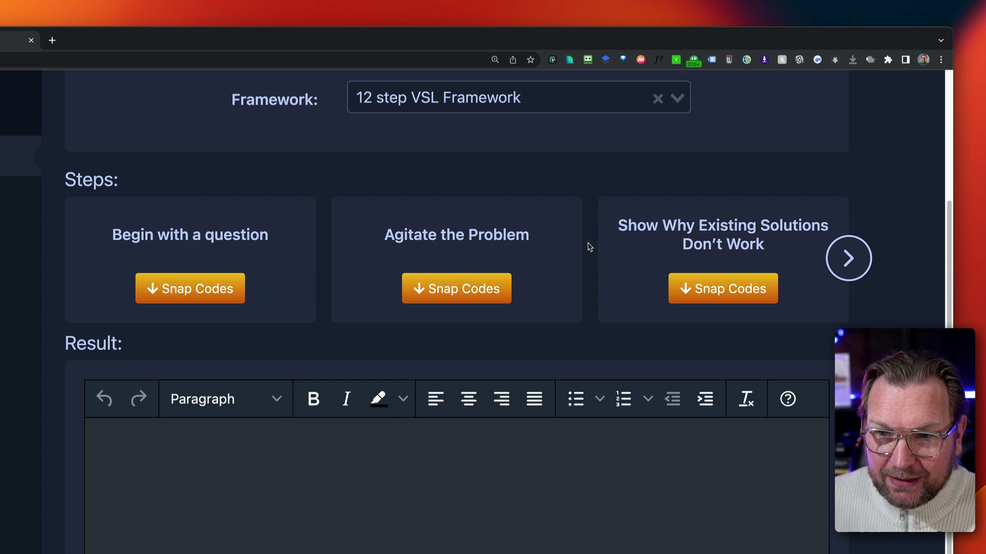
- Page forward through the framework steps, then back to the first ones
left_click(847, 258)
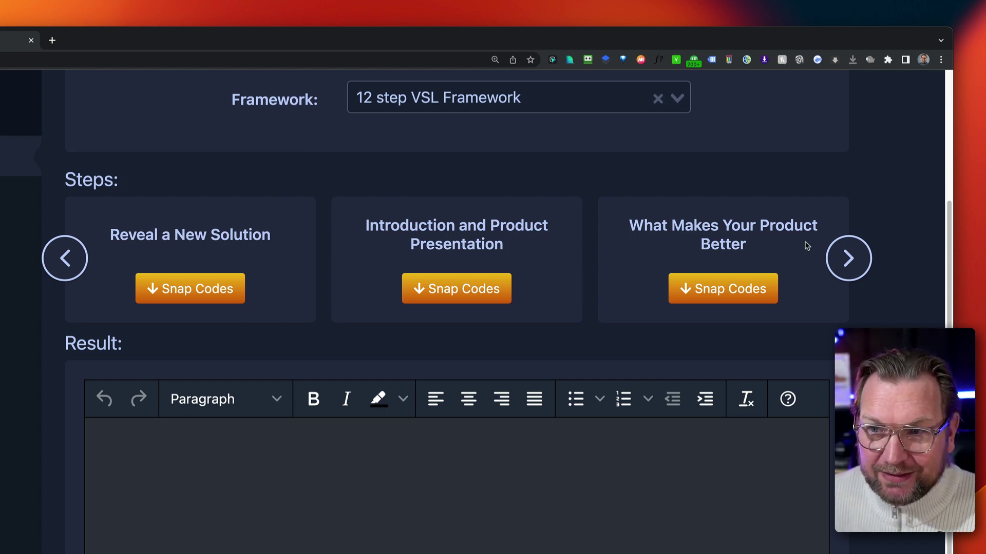
left_click(833, 253)
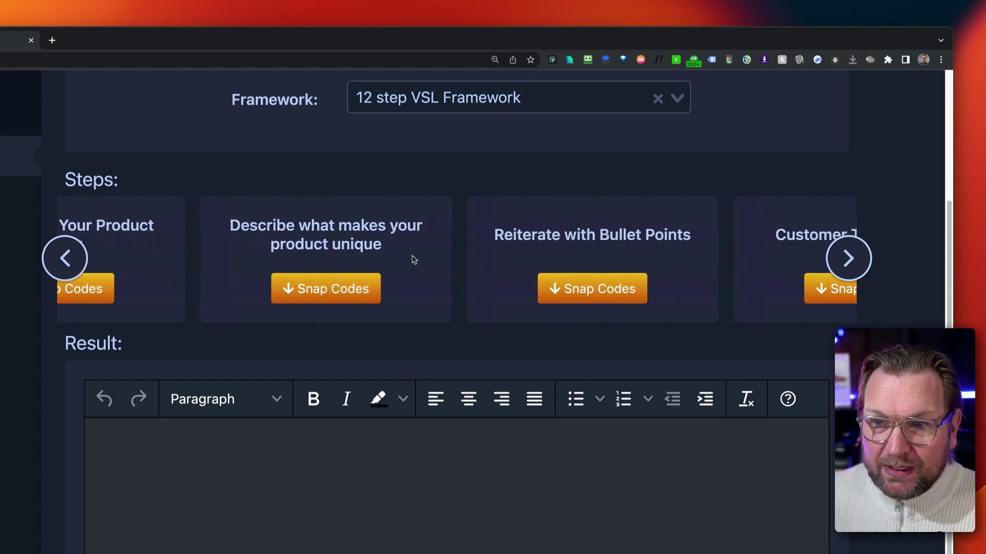
left_click(71, 260)
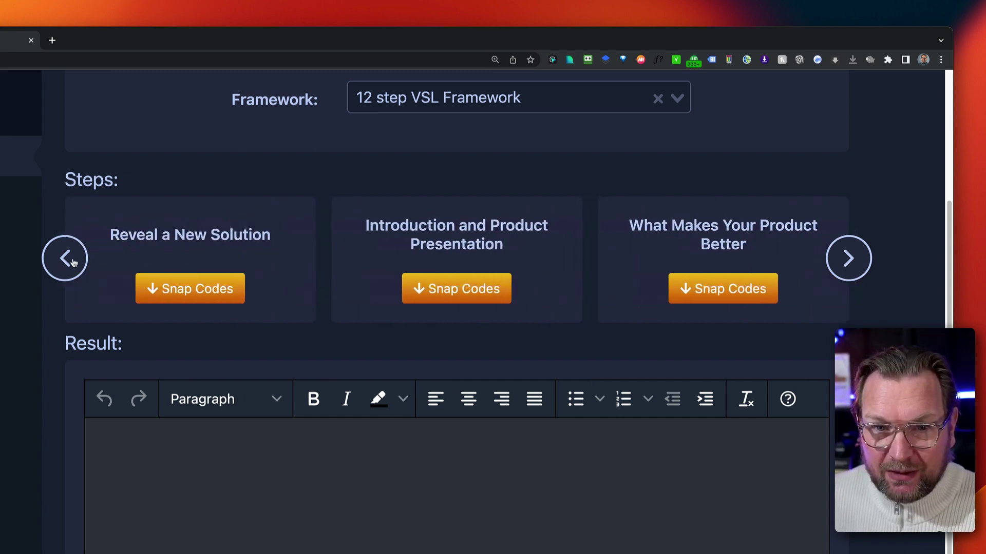
left_click(72, 259)
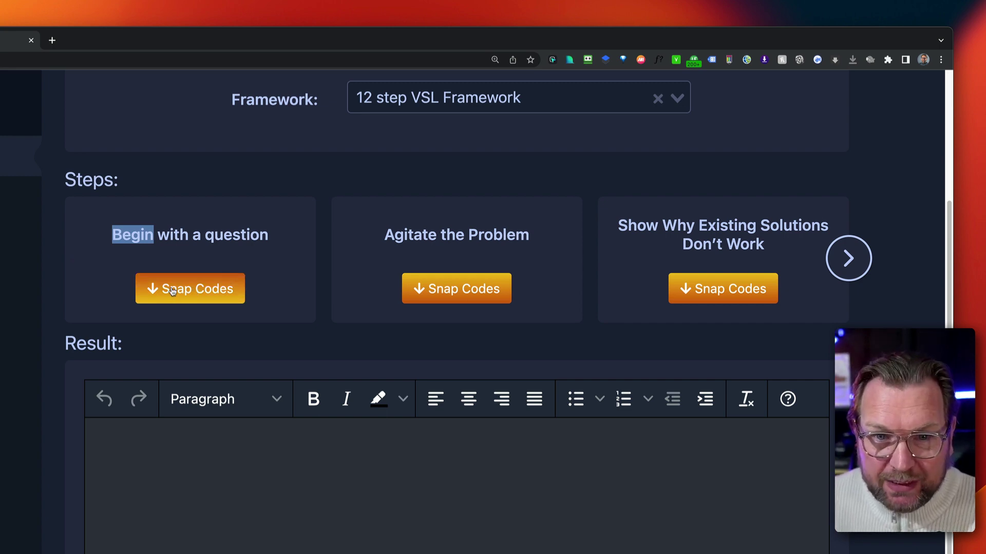
- Show the Begin with a question snap codes and page back to Examples 1–3
left_click(173, 290)
scroll(179, 333, "down", 3)
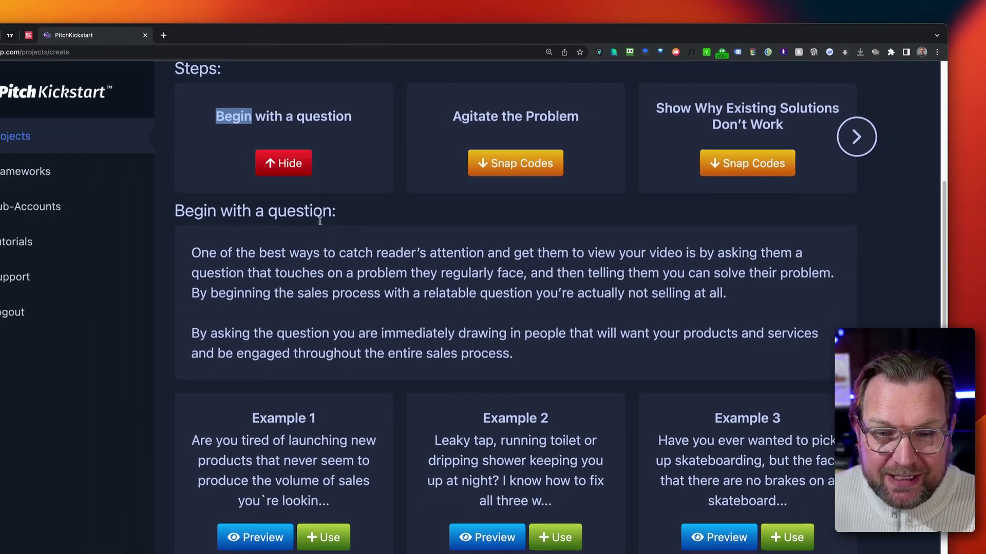
scroll(363, 231, "down", 2)
scroll(365, 195, "down", 1)
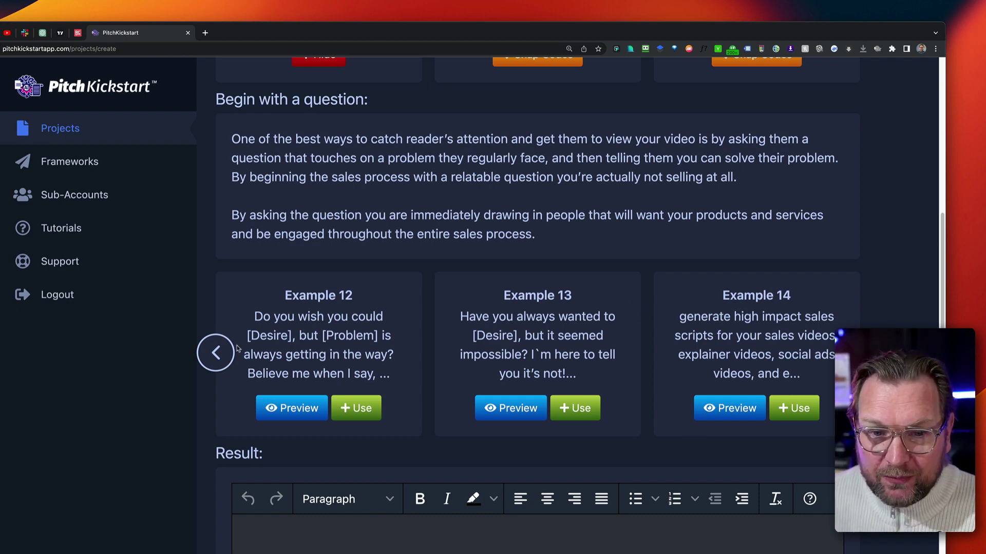
left_click(219, 353)
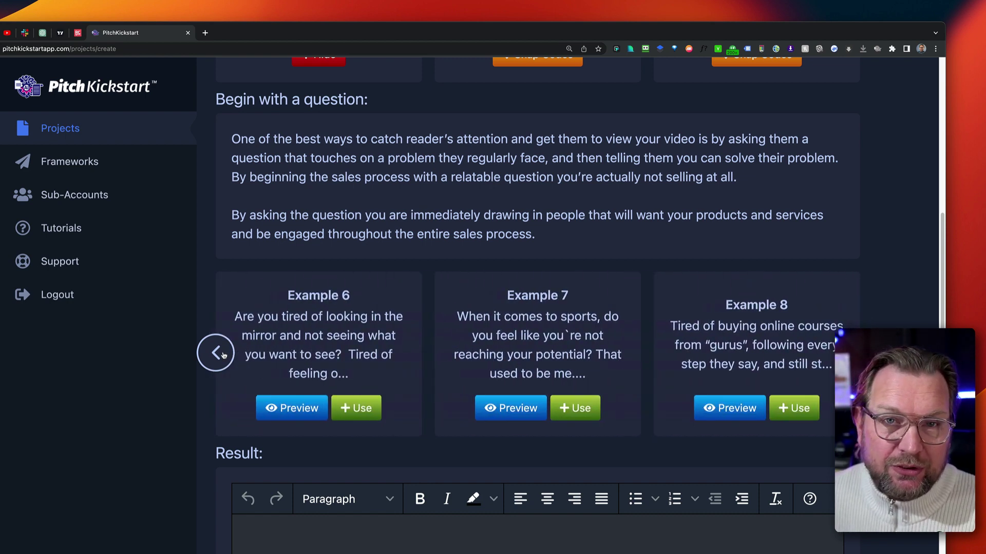
left_click(220, 353)
left_click(215, 351)
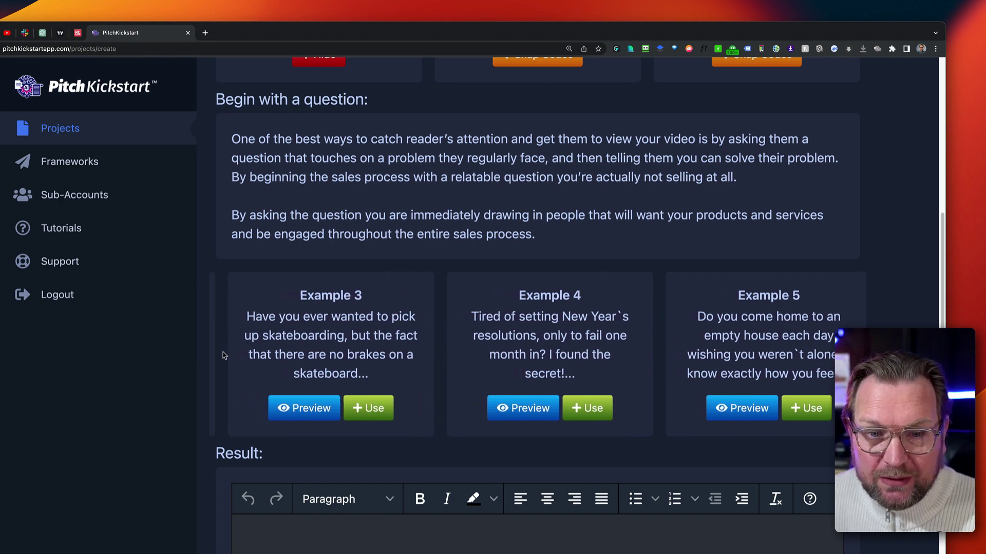
scroll(302, 351, "down", 2)
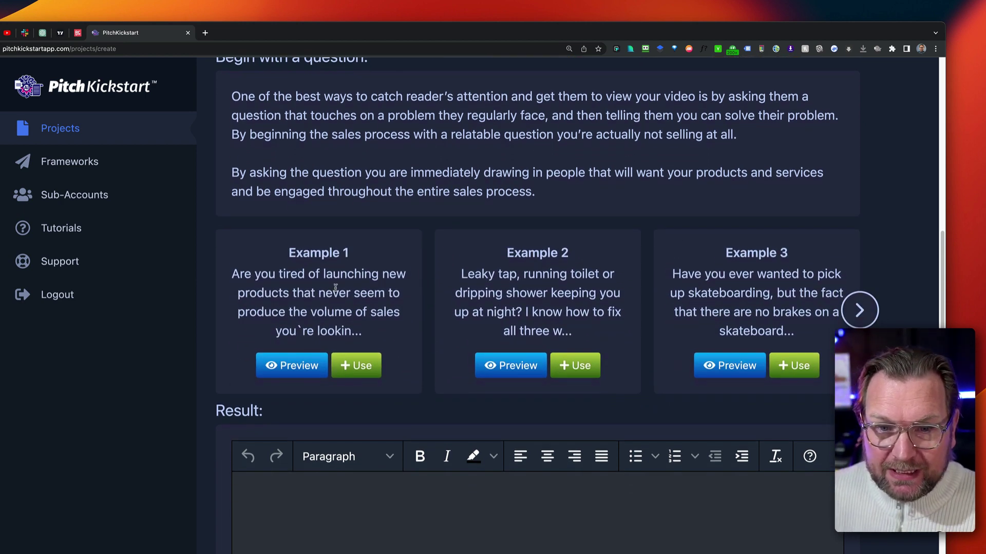
- Preview Example 1's full text, briefly selecting its opening
left_click(303, 367)
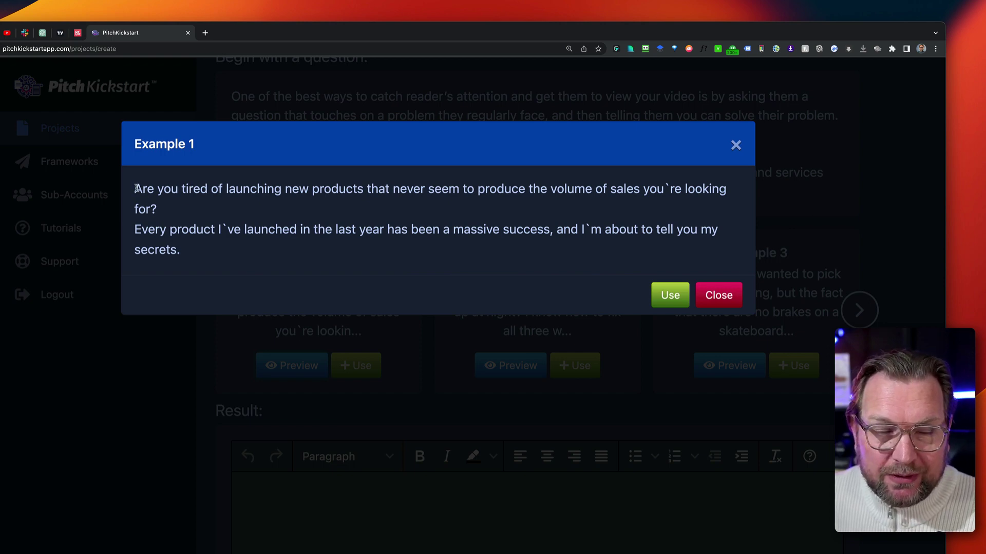
left_click_drag(136, 188, 291, 206)
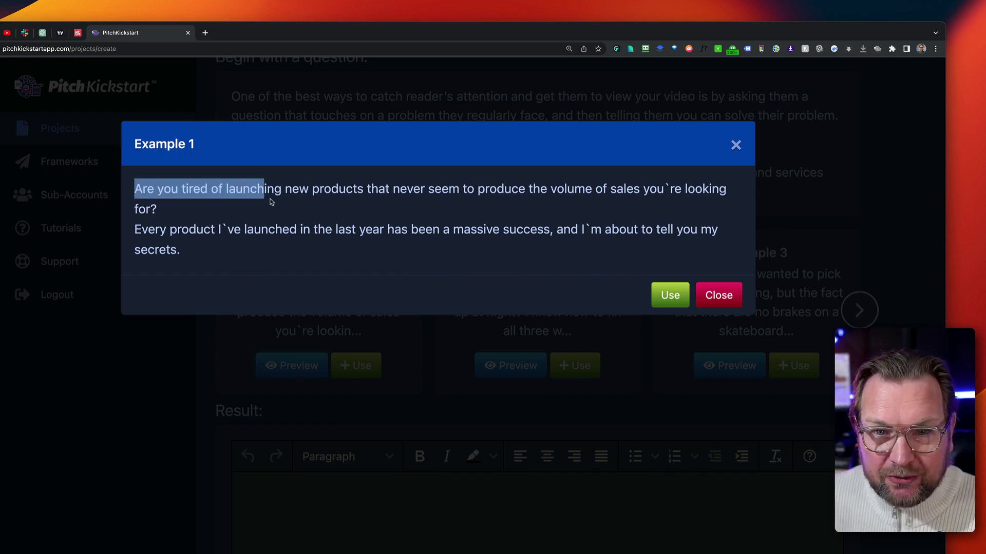
left_click(301, 206)
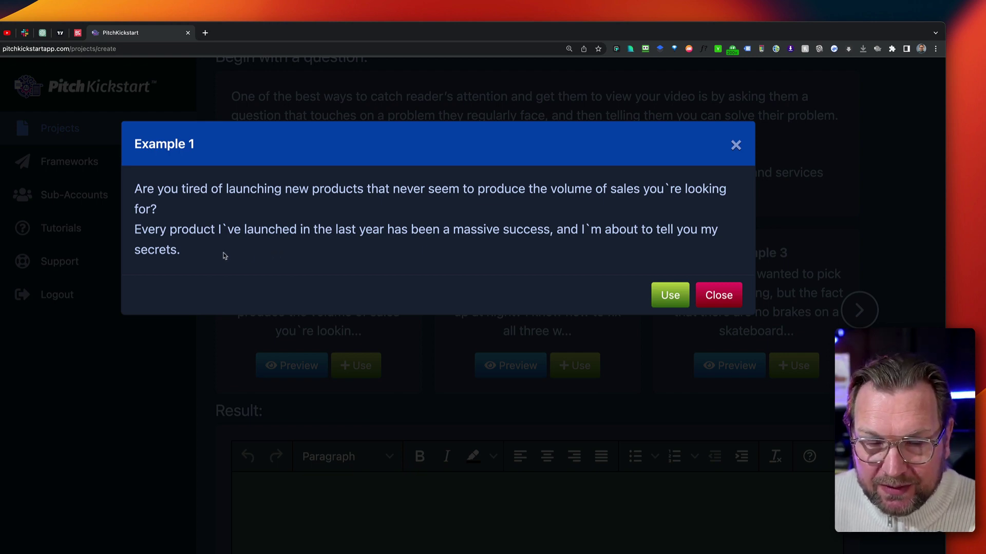
- Insert Example 1 into the Result editor, then reopen its preview and copy the full text
left_click(667, 301)
scroll(350, 273, "down", 3)
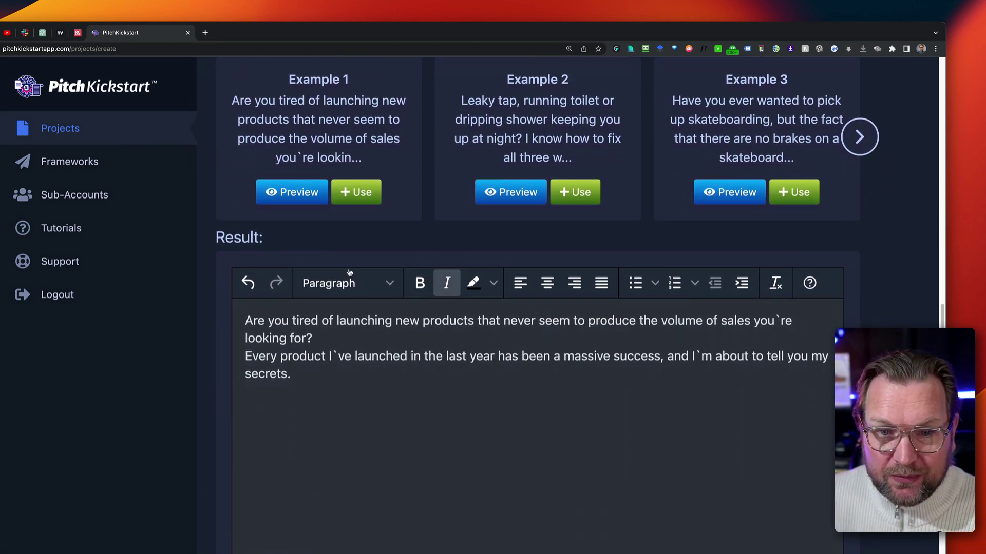
key("Return")
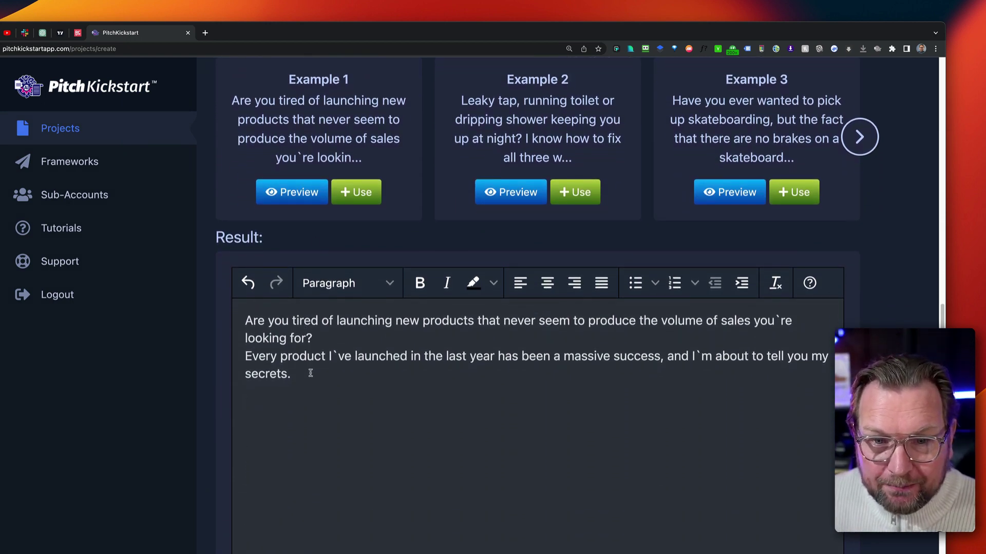
scroll(330, 261, "up", 2)
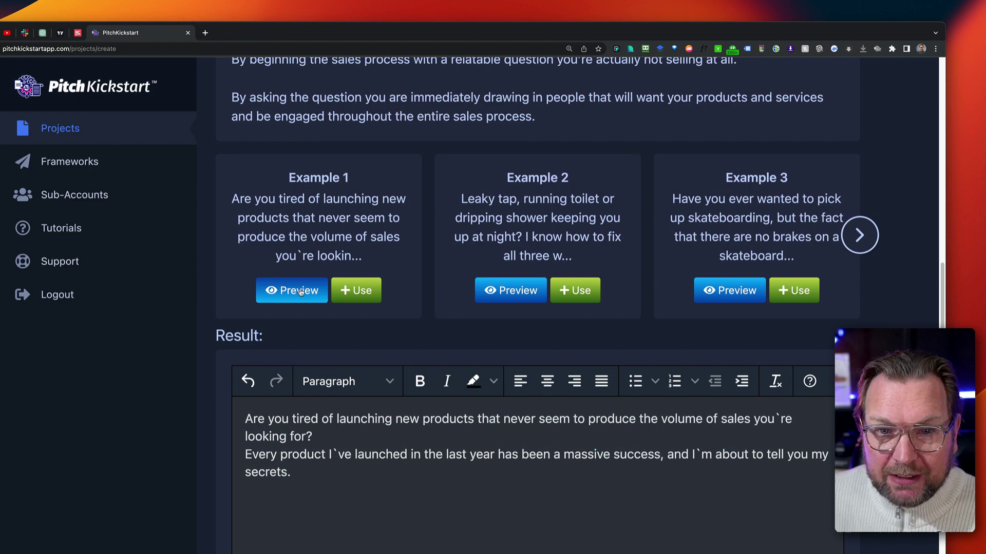
left_click(299, 291)
left_click_drag(182, 251, 147, 190)
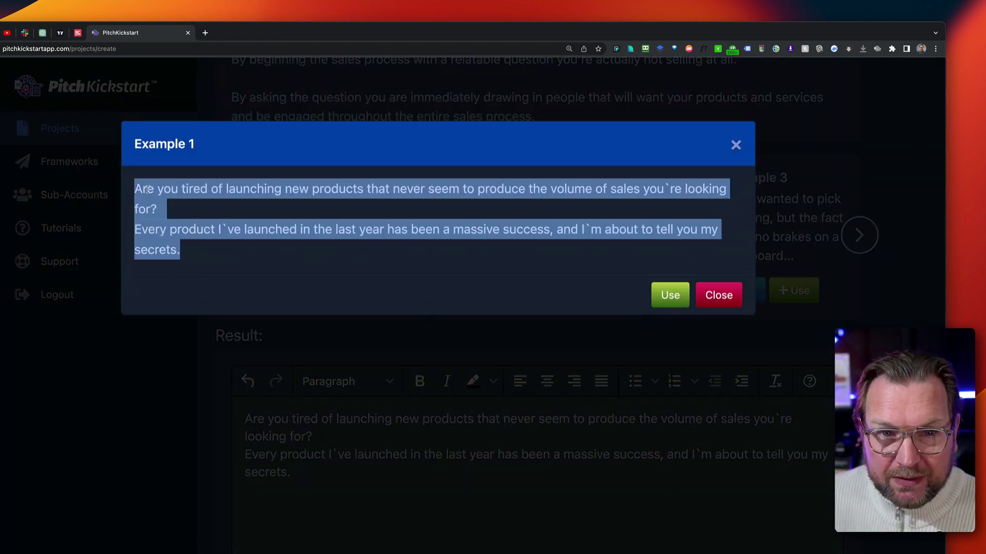
right_click(147, 189)
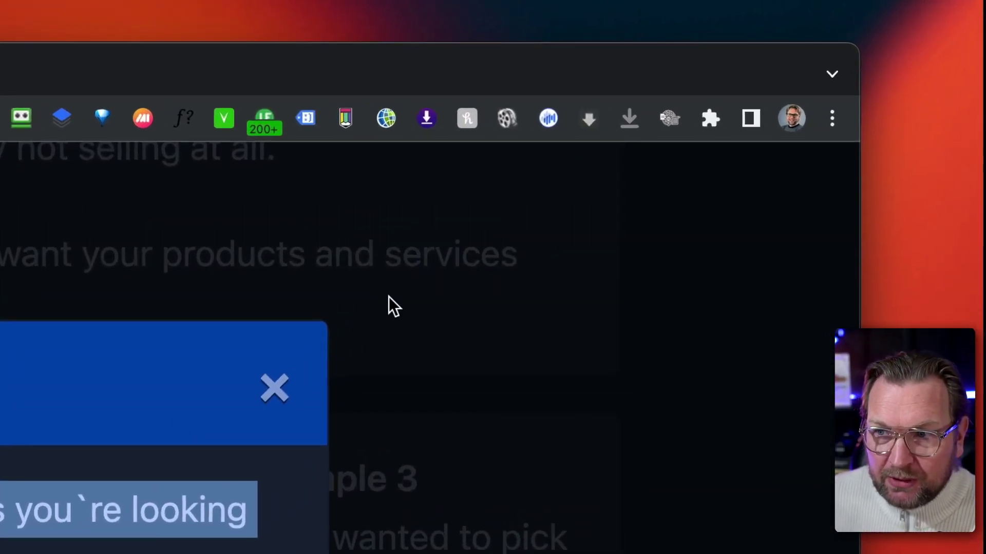
- Paste Example 1 into the Casual rewrite tool's Source Copy and generate a casual rewrite
left_click(668, 117)
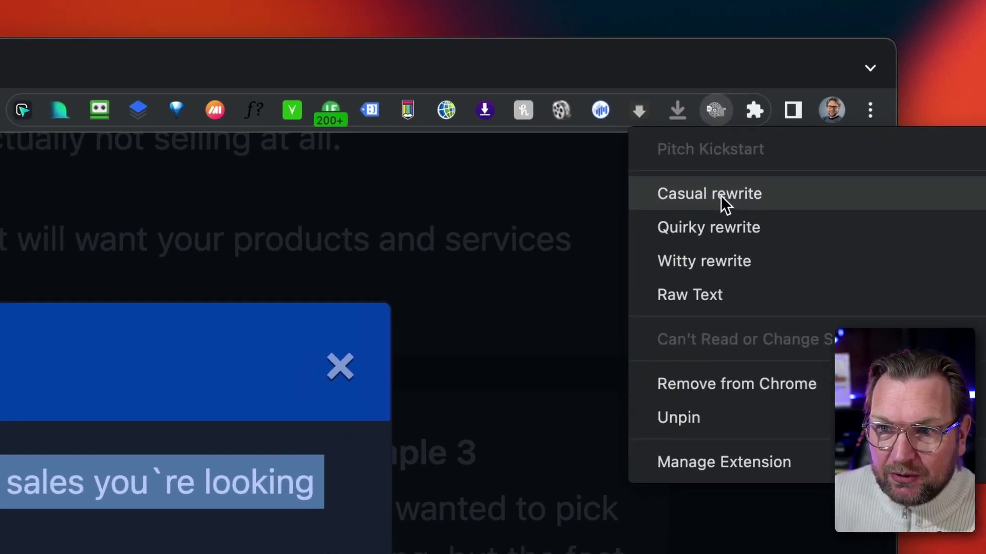
left_click(668, 209)
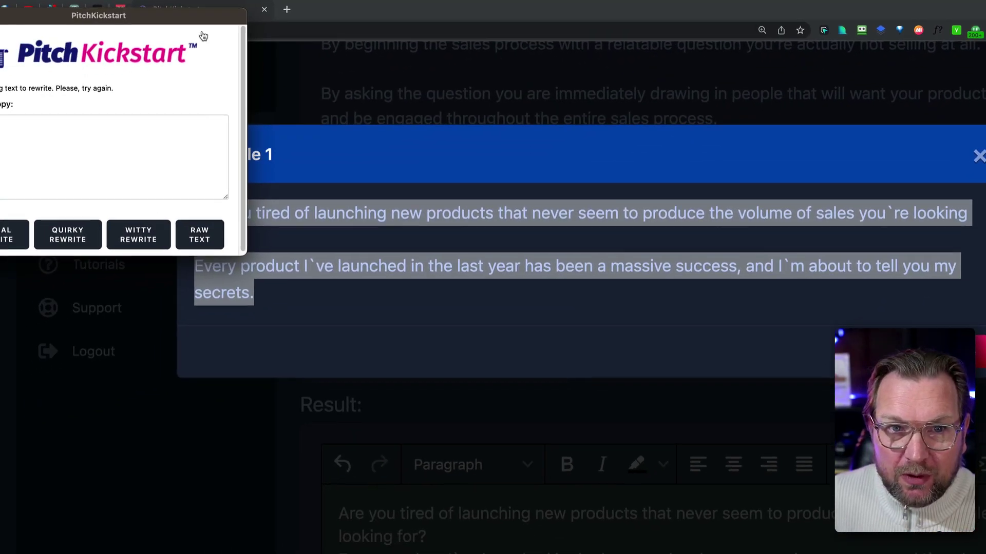
left_click_drag(203, 20, 646, 39)
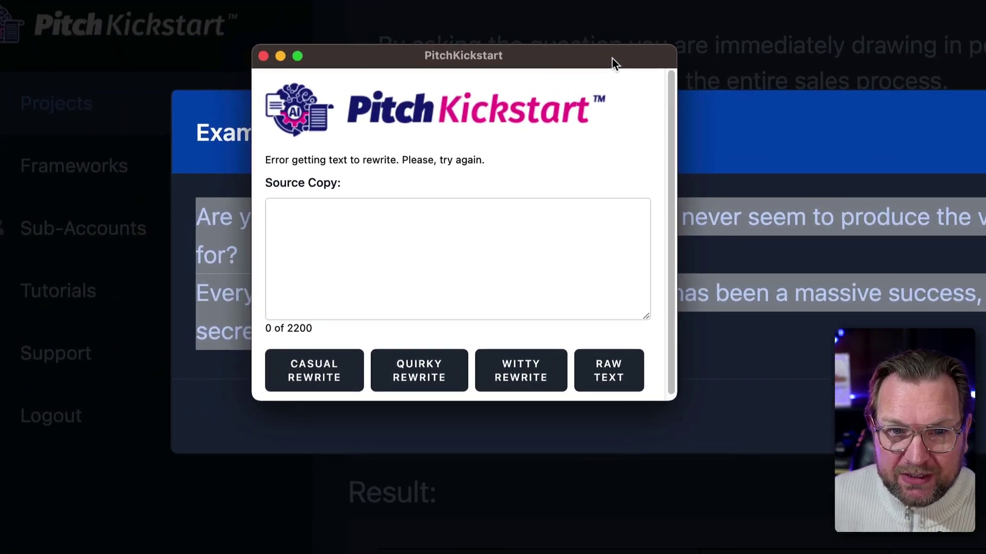
left_click(384, 249)
type("Are you tired of launching new products that never seem to produce the volume of sales you`re looking for? Every product I`ve launched in the last year has been a massive success, and I`m about to tell you my secrets.")
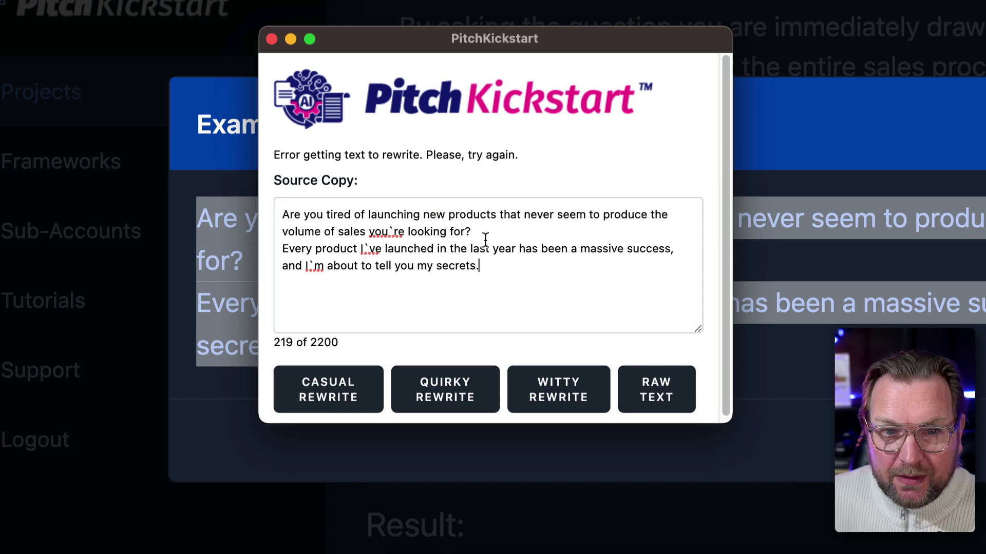
left_click(315, 408)
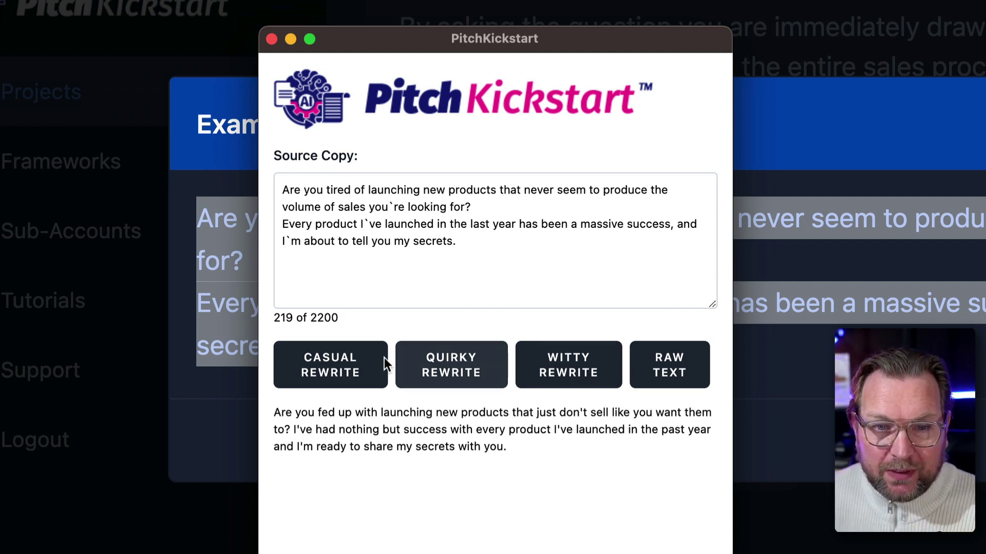
- Generate quirky, witty and further rewrite variants of Example 1
left_click(472, 377)
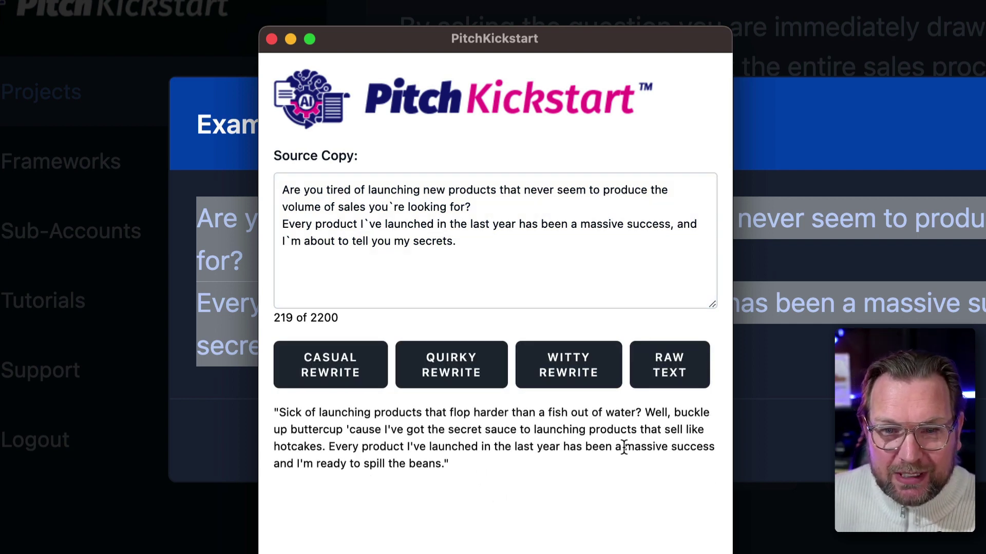
left_click(590, 374)
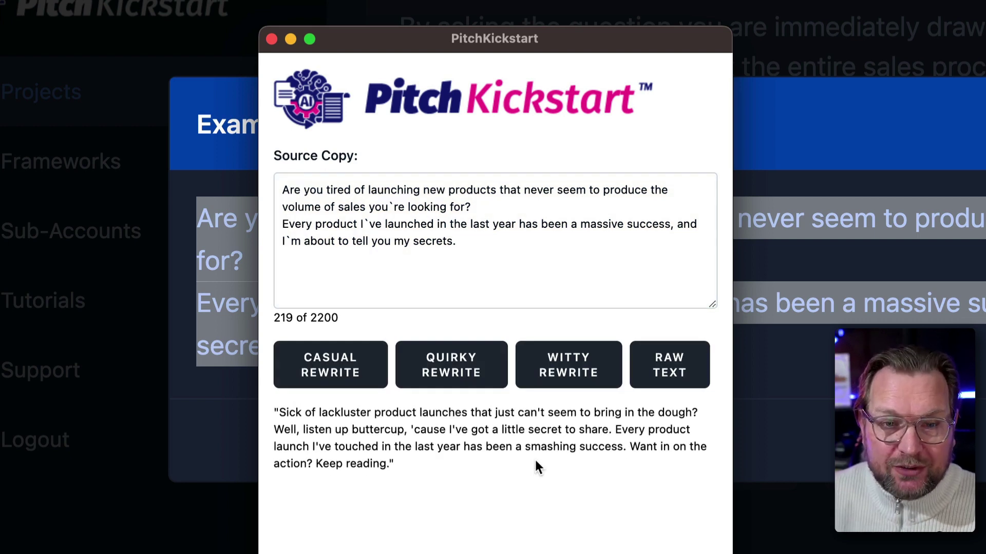
left_click(320, 370)
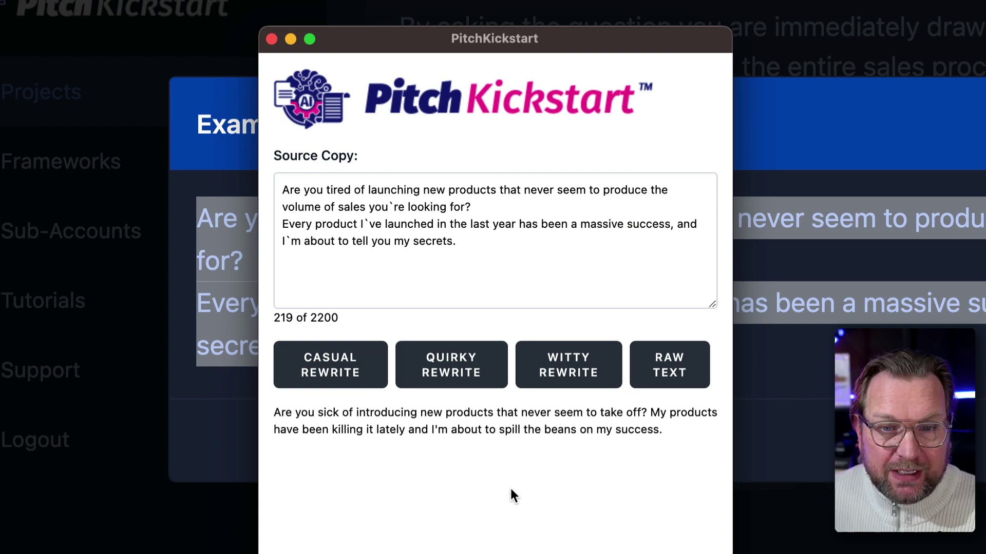
- Copy the chosen rewrite and paste it over the existing Result editor text
left_click_drag(663, 431, 302, 417)
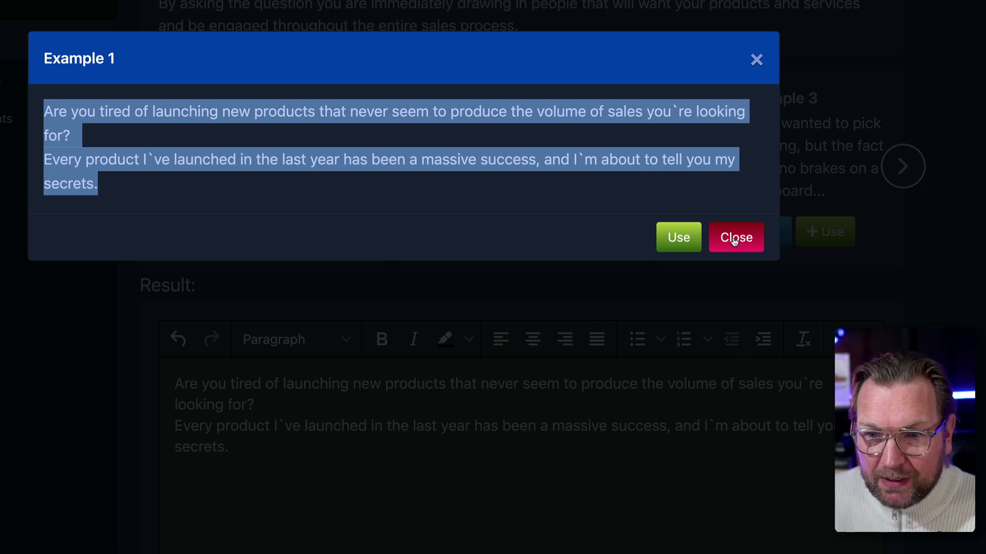
left_click(732, 239)
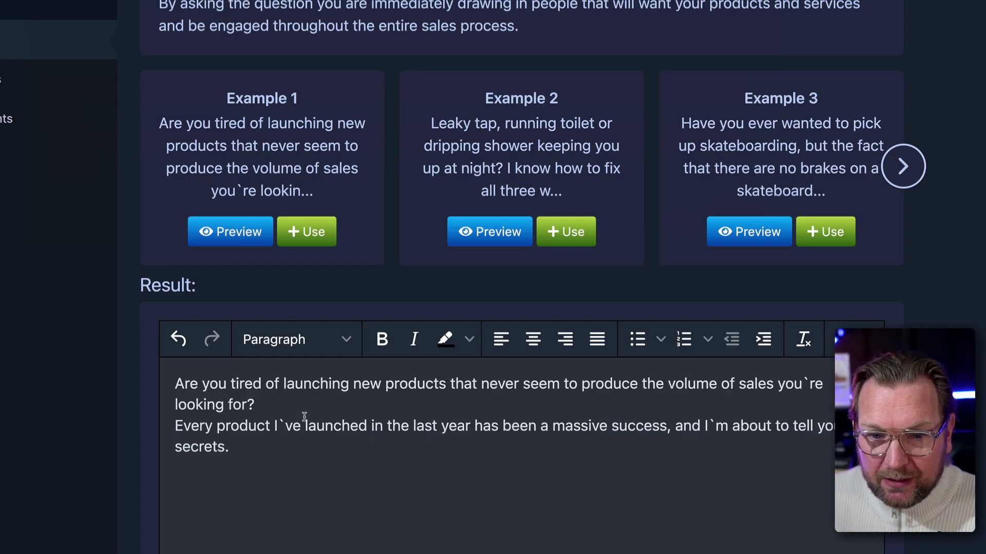
left_click_drag(238, 452, 156, 380)
key("ctrl+v")
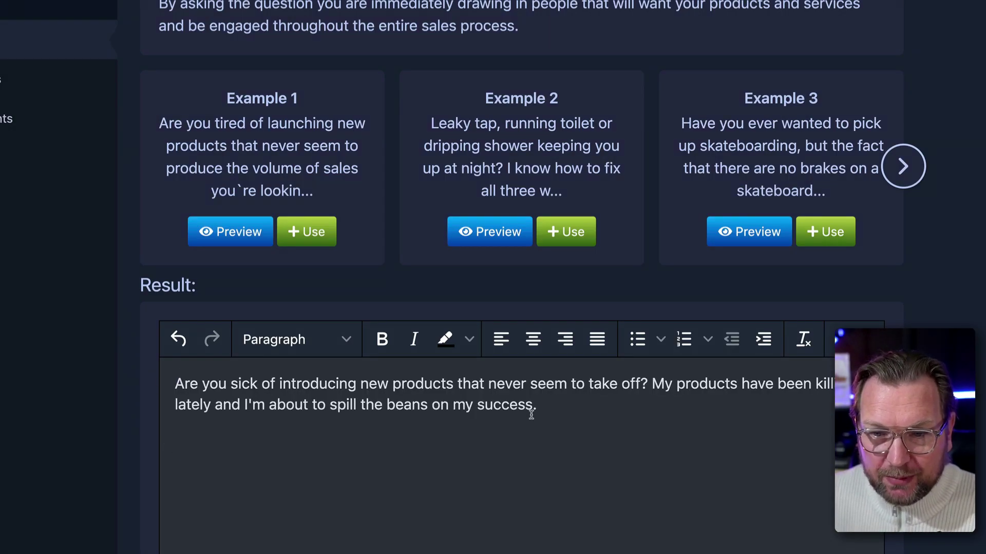
scroll(569, 269, "up", 5)
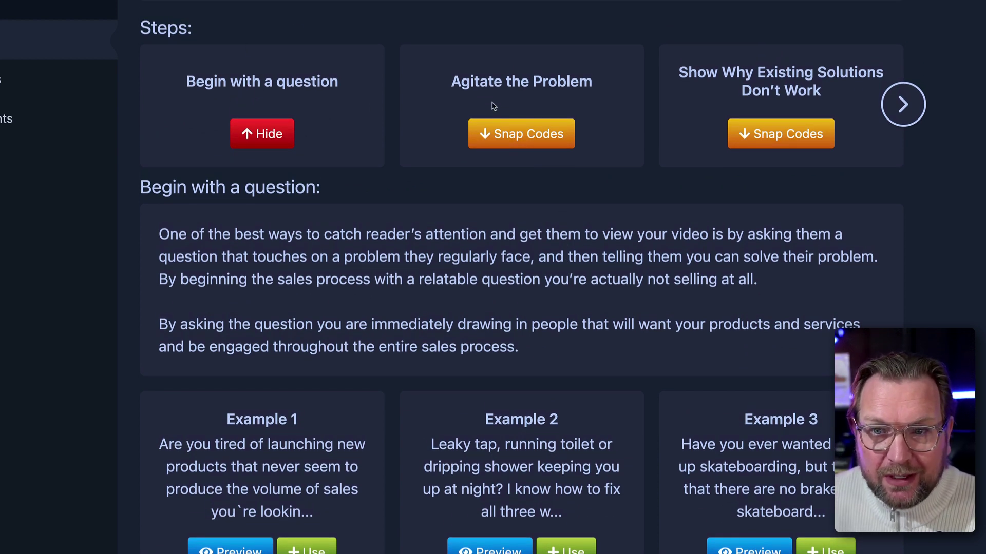
- Show the Agitate the Problem snap codes and page the carousel to Examples 4–6
left_click(508, 134)
scroll(440, 172, "down", 1)
scroll(440, 173, "down", 3)
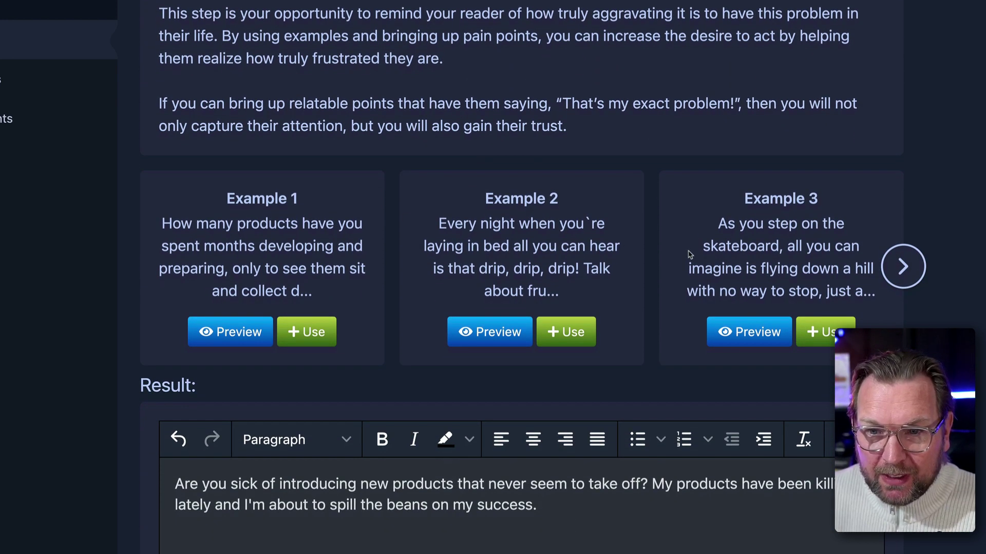
left_click(919, 275)
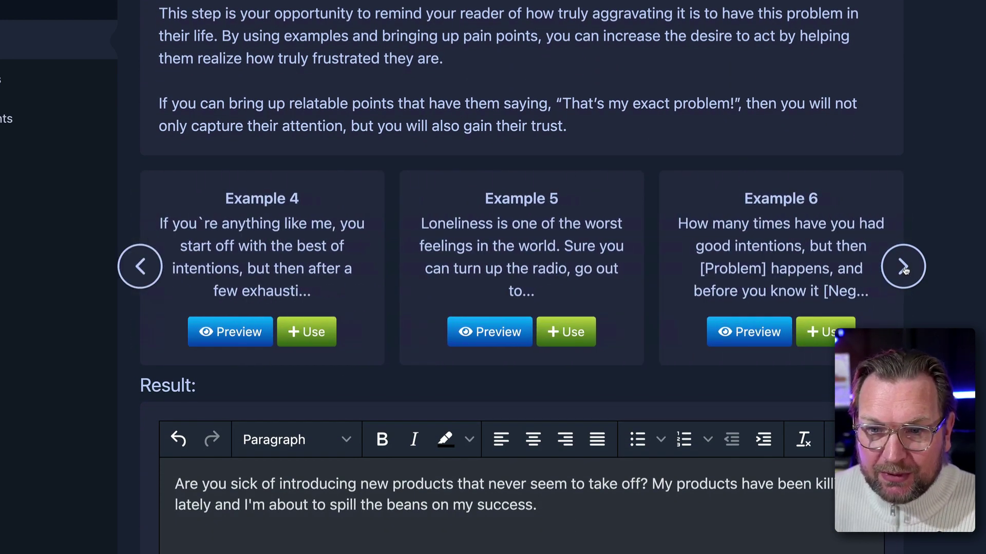
left_click(918, 275)
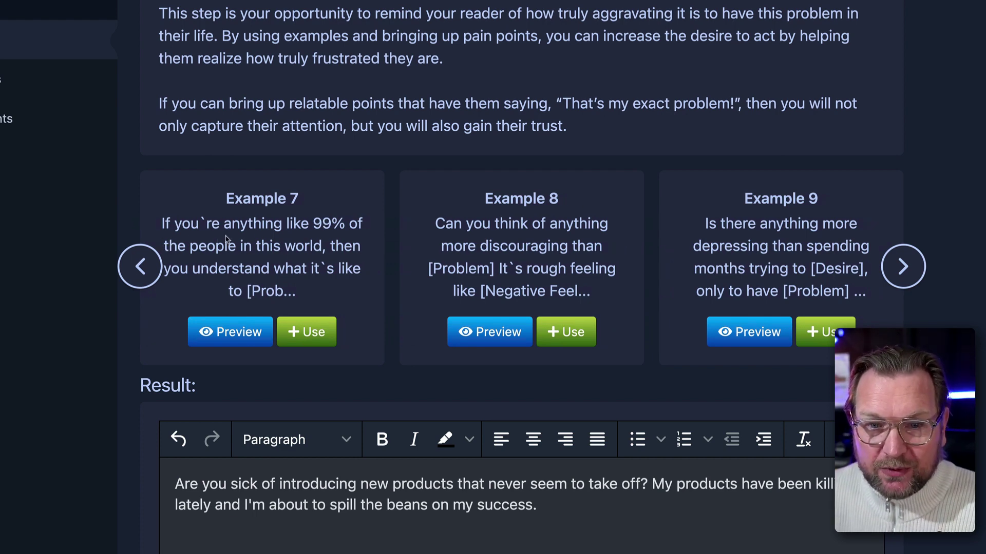
left_click(140, 267)
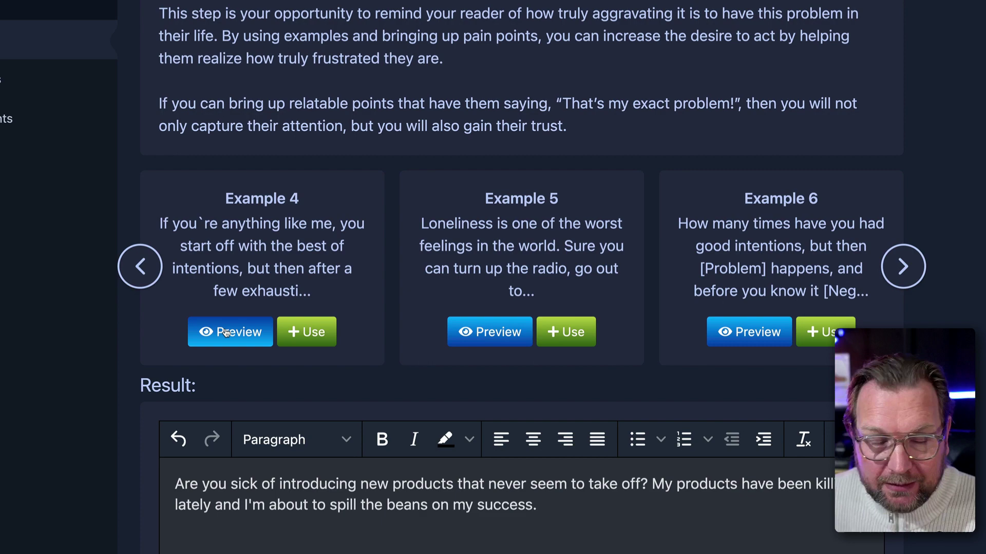
- Preview and close Example 4, then open Example 5 and select all its text
left_click(220, 336)
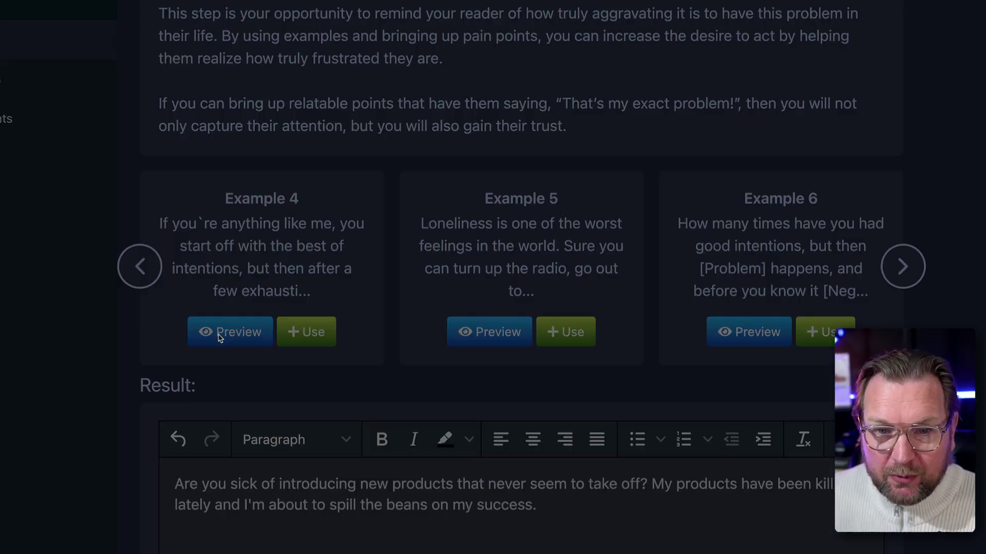
left_click_drag(691, 241, 43, 110)
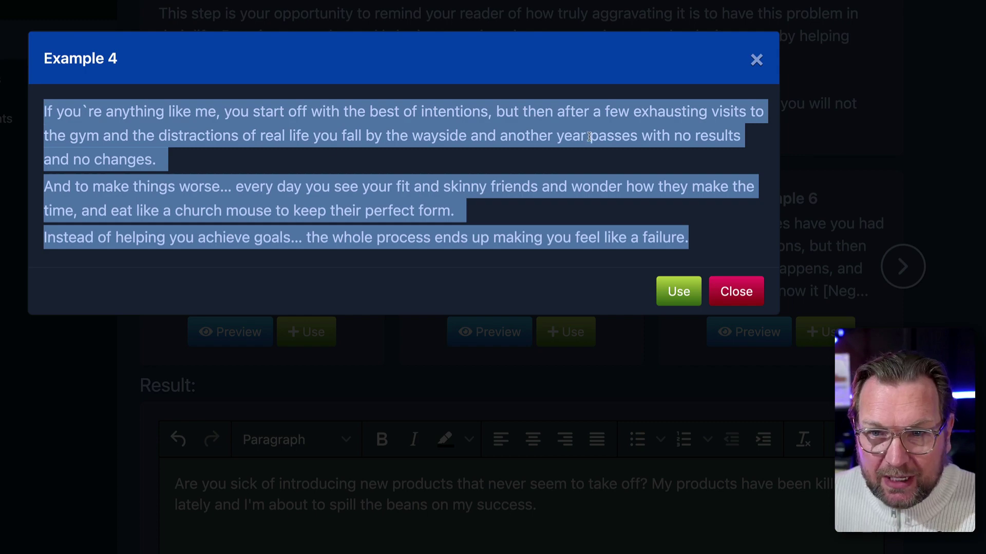
left_click(757, 62)
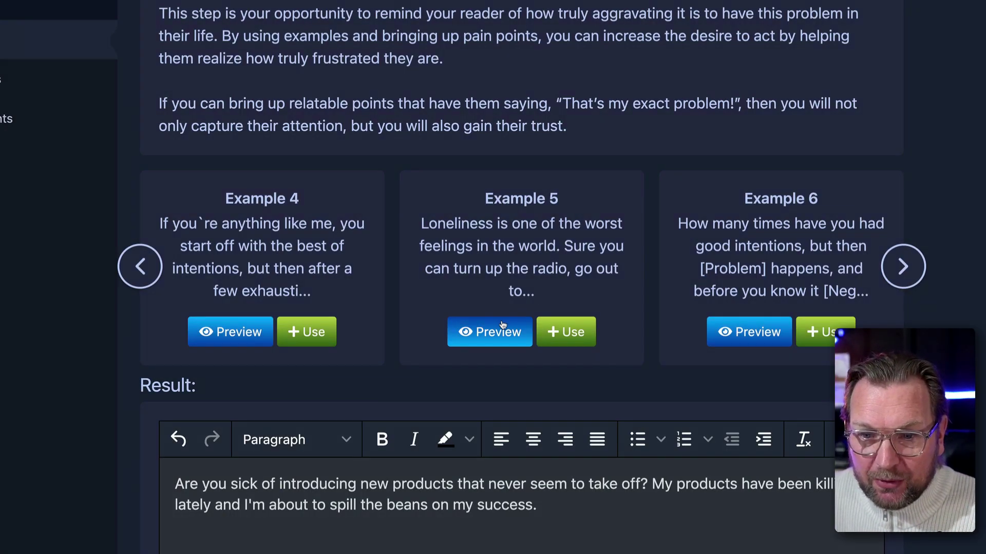
left_click(503, 330)
left_click_drag(317, 262, 35, 115)
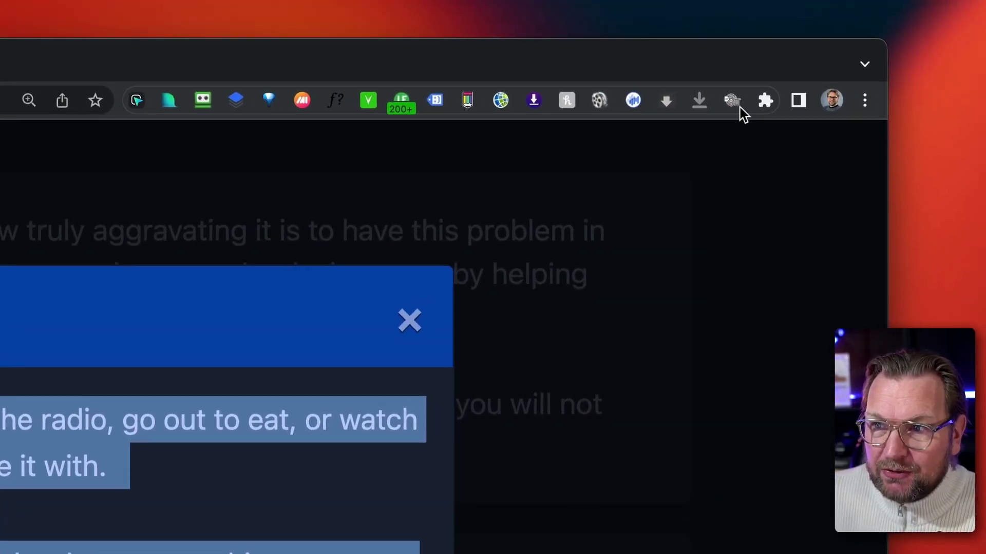
- Load Example 5 into the extension's rewriter, generate a loneliness rewrite, and select the output
right_click(731, 103)
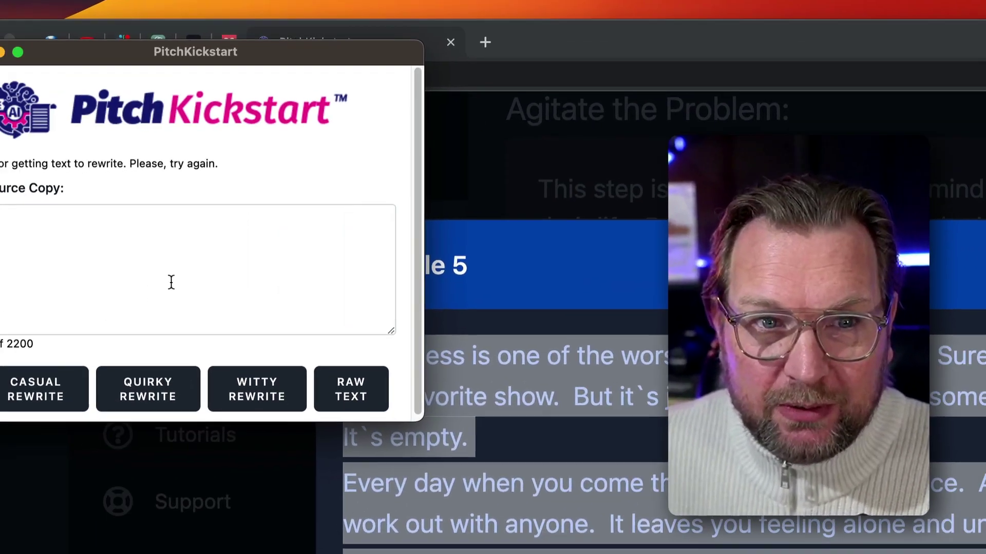
key("super+v")
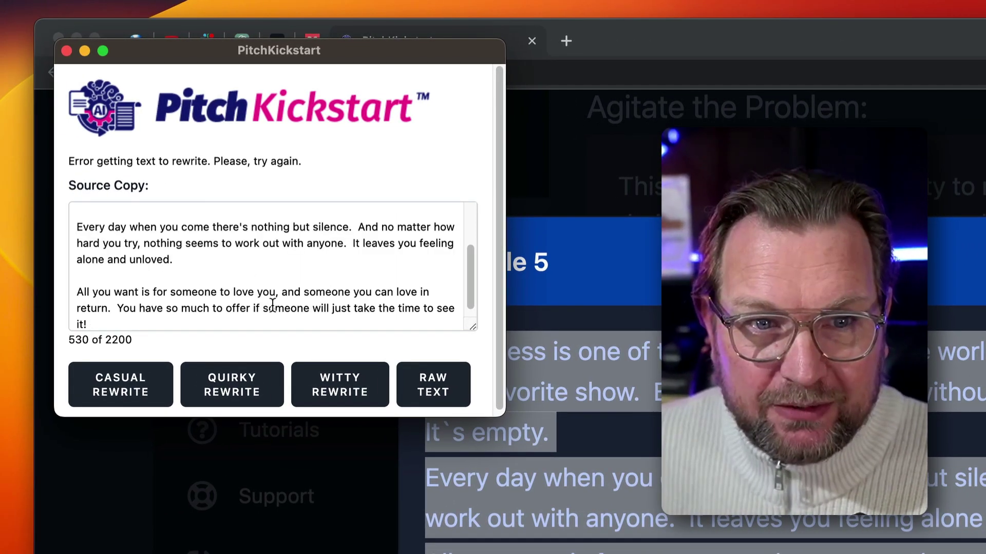
left_click(132, 388)
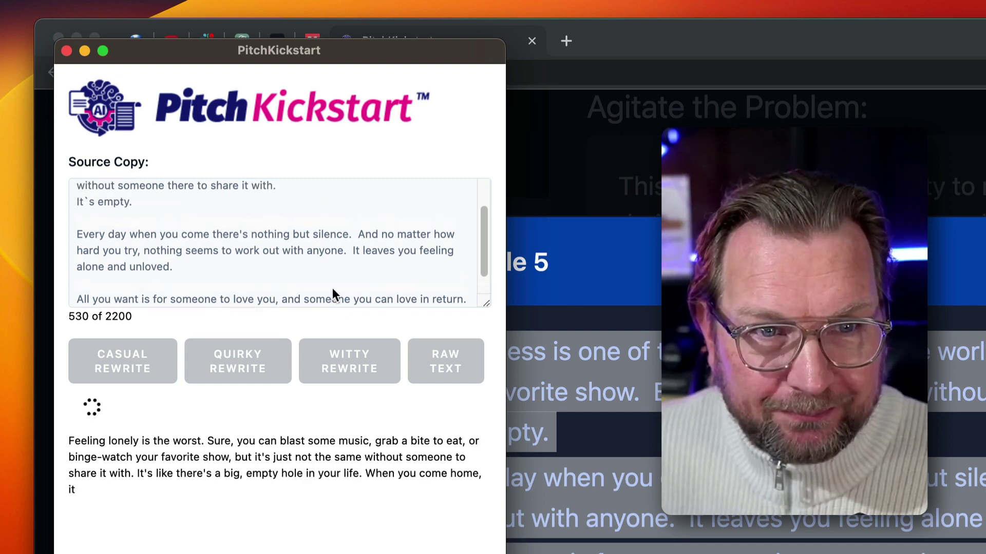
scroll(332, 287, "up", 2)
scroll(355, 271, "up", 2)
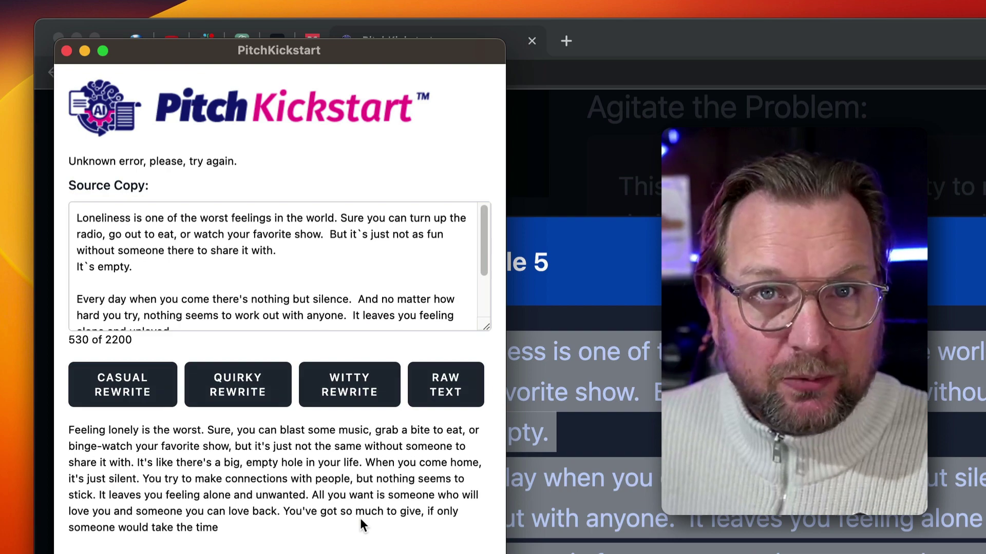
mouse_move(297, 535)
left_mouse_down()
mouse_move(69, 453)
mouse_move(65, 431)
left_mouse_up()
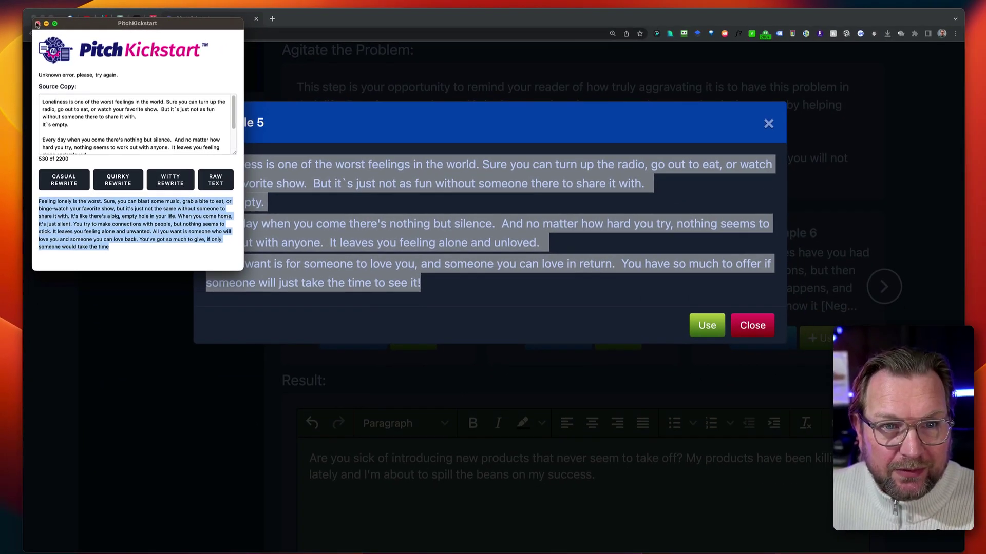
- Paste the Example 5 loneliness rewrite as a new Result paragraph and save My second VSL
left_click(379, 289)
left_click(753, 327)
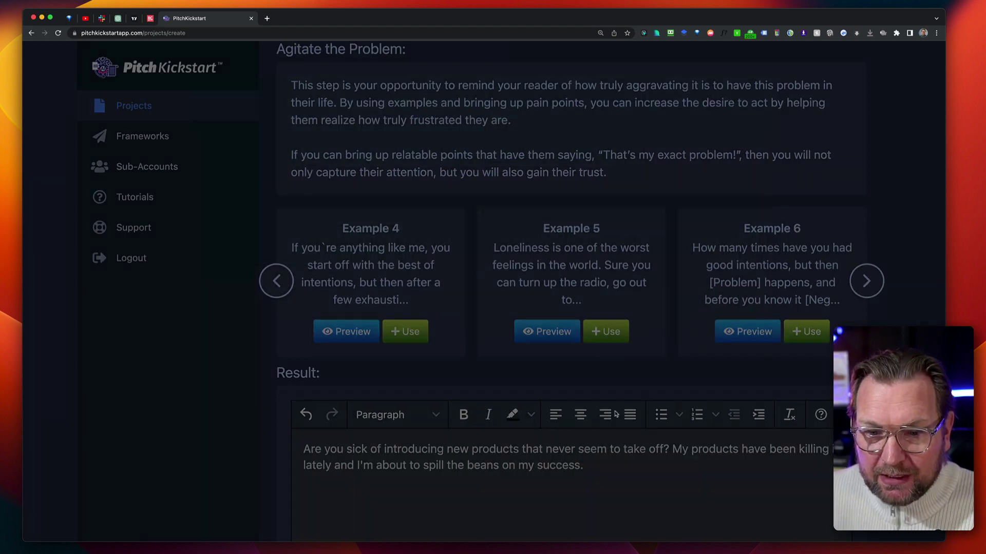
scroll(599, 442, "down", 2)
left_click(599, 442)
key("Return")
key("ctrl+v")
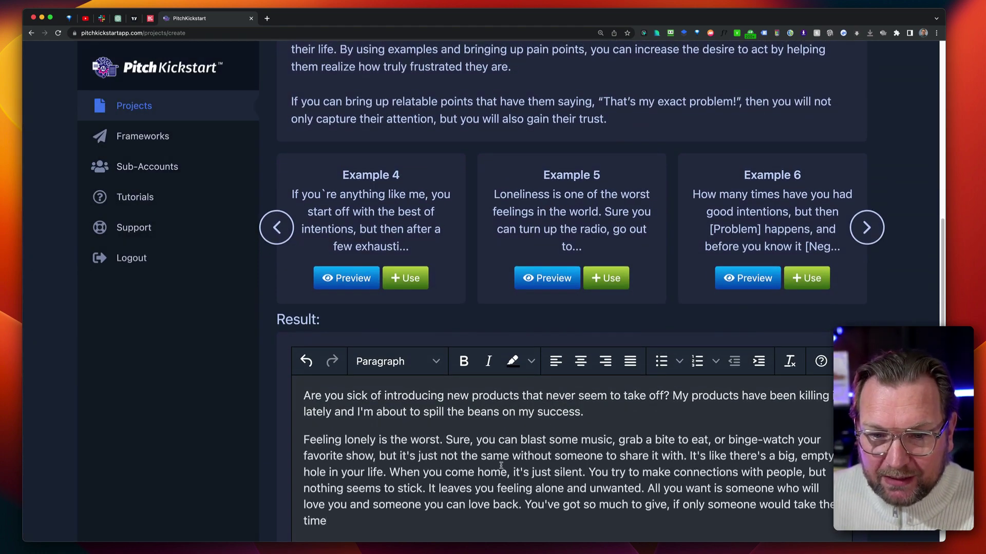
scroll(500, 428, "down", 3)
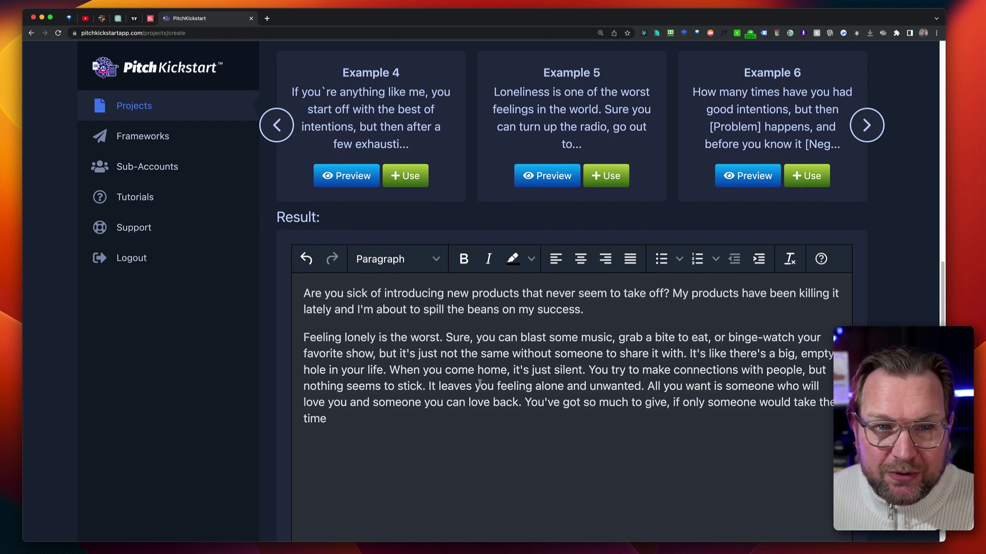
scroll(478, 378, "up", 2)
scroll(482, 346, "up", 3)
scroll(485, 308, "up", 3)
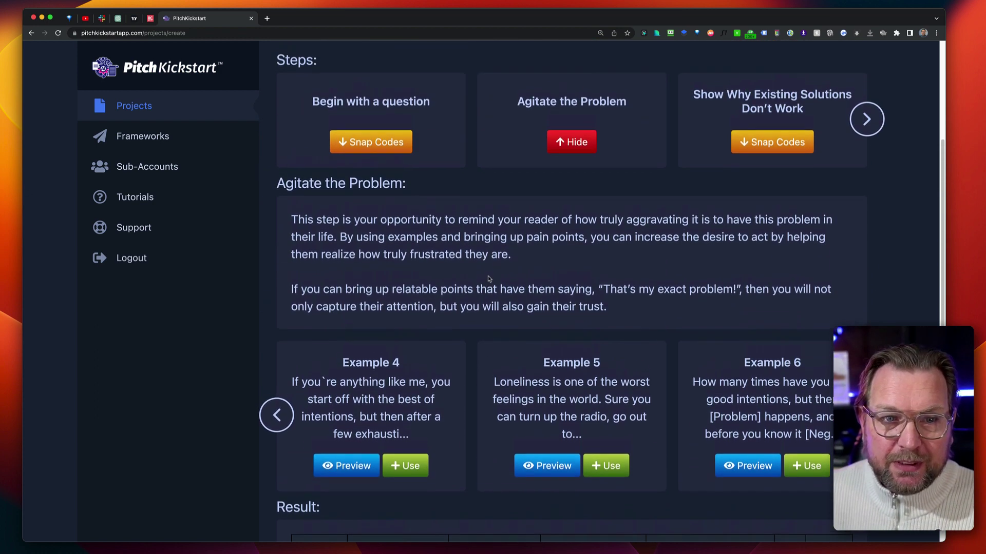
scroll(488, 279, "up", 1)
scroll(531, 301, "down", 5)
scroll(553, 308, "down", 3)
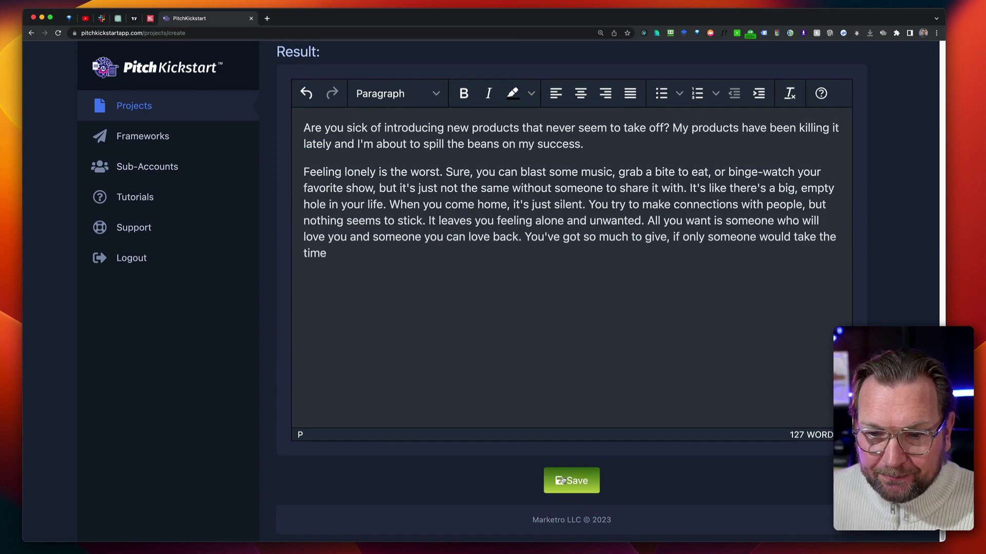
left_click(561, 479)
scroll(576, 285, "up", 2)
scroll(577, 286, "up", 5)
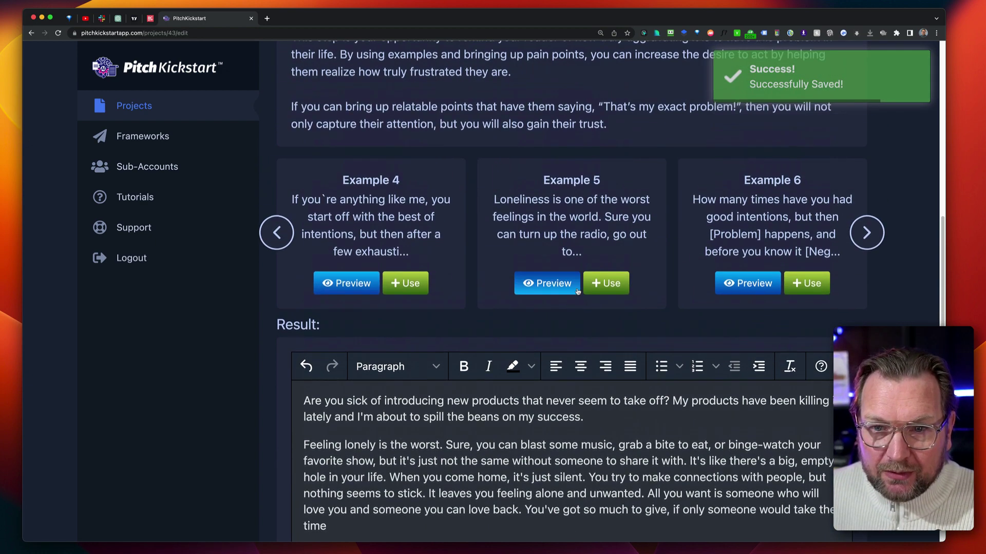
scroll(576, 289, "up", 4)
scroll(577, 287, "up", 3)
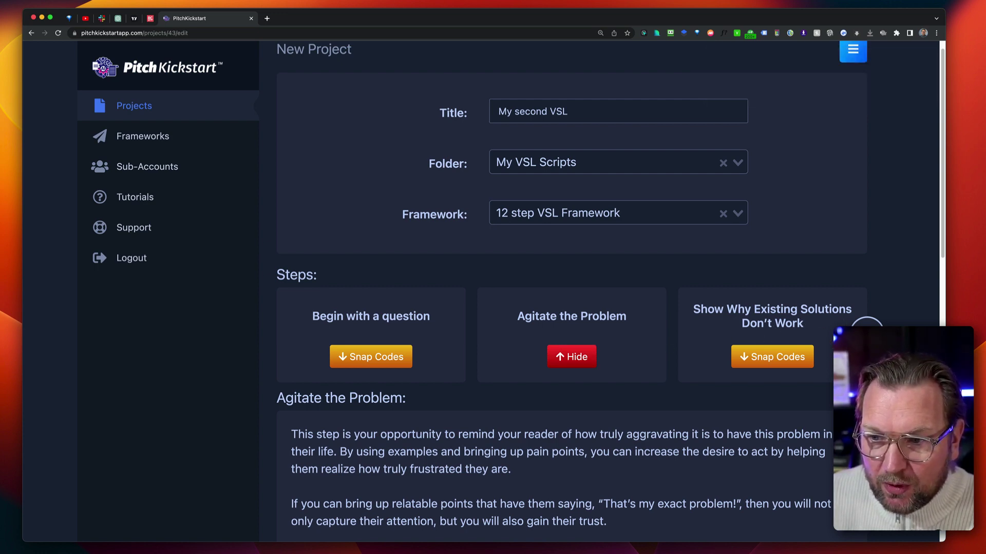
left_click(866, 328)
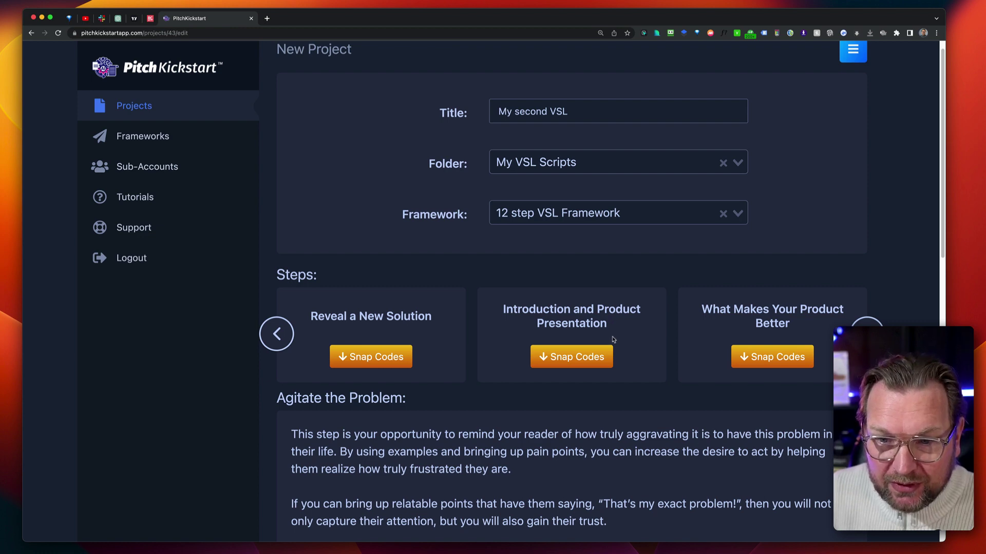
left_click(867, 327)
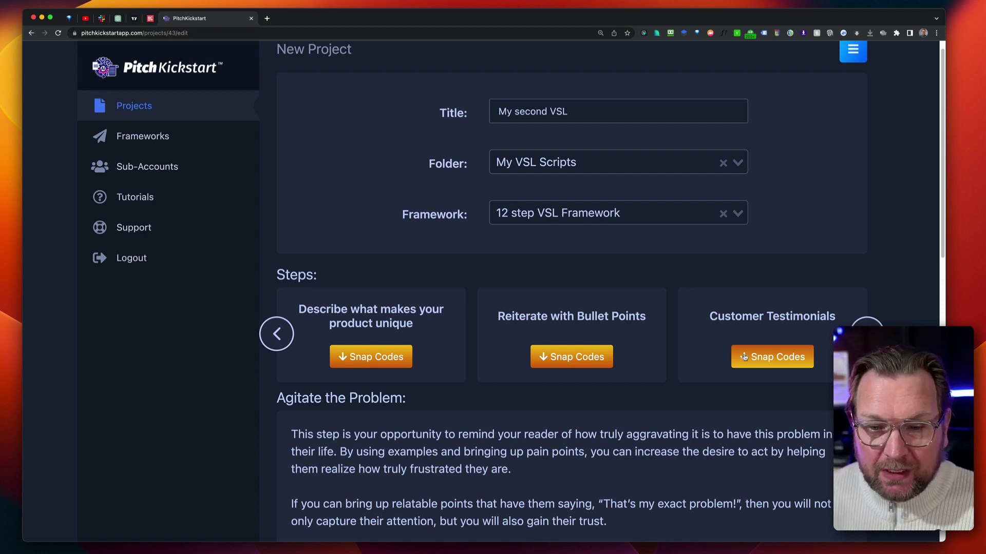
scroll(421, 371, "down", 3)
scroll(428, 371, "down", 3)
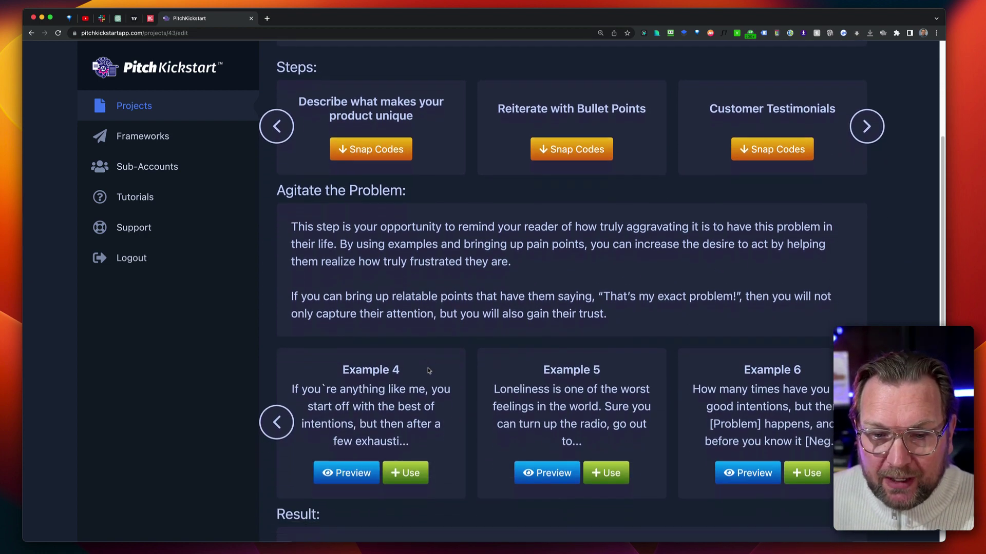
scroll(428, 371, "down", 1)
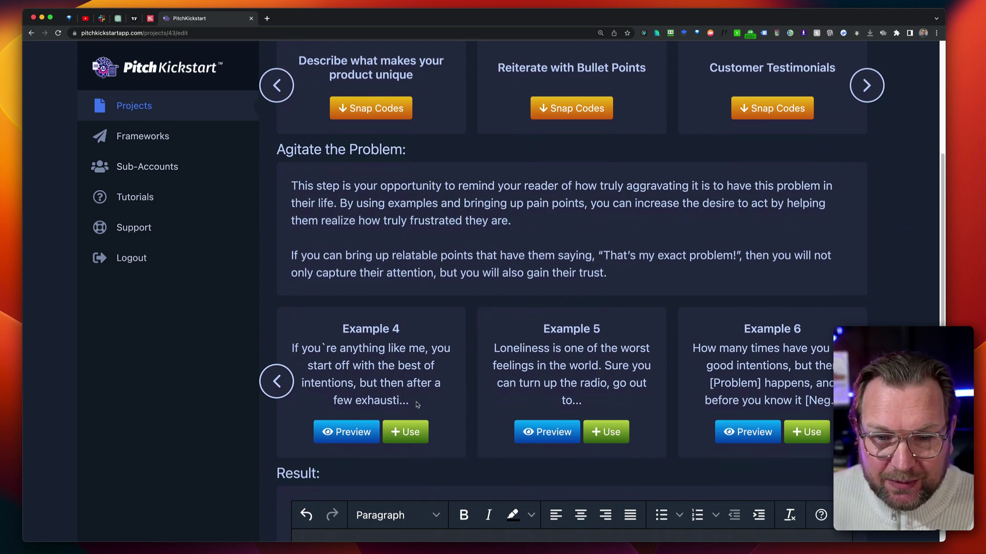
scroll(417, 405, "down", 5)
scroll(420, 404, "down", 2)
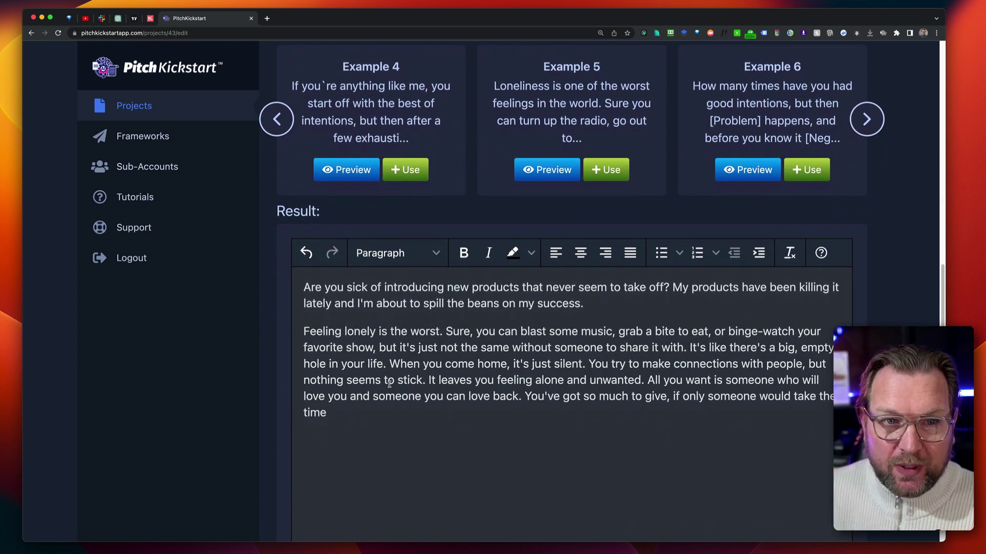
- Start a new project using the 11 Step Sales Letter Framework
left_click(143, 113)
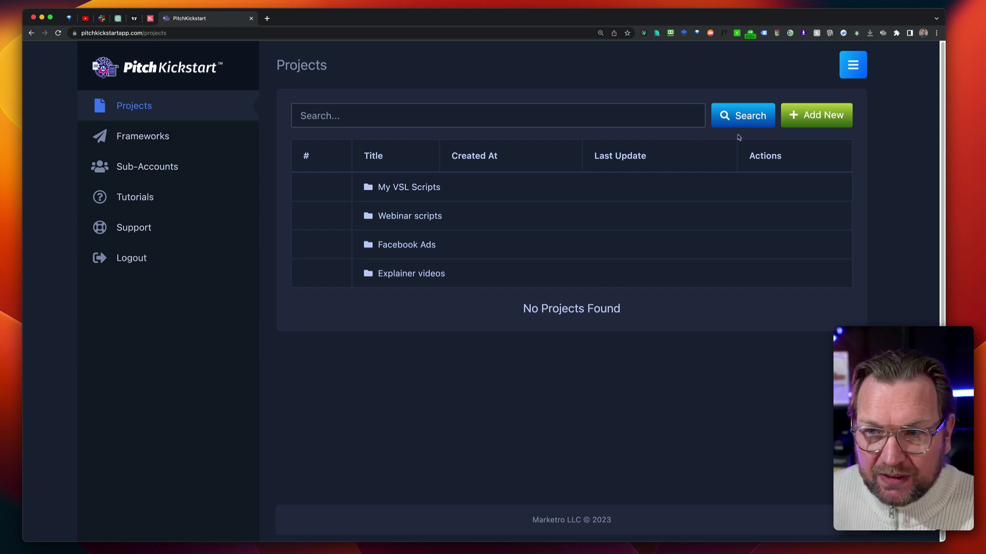
left_click(816, 115)
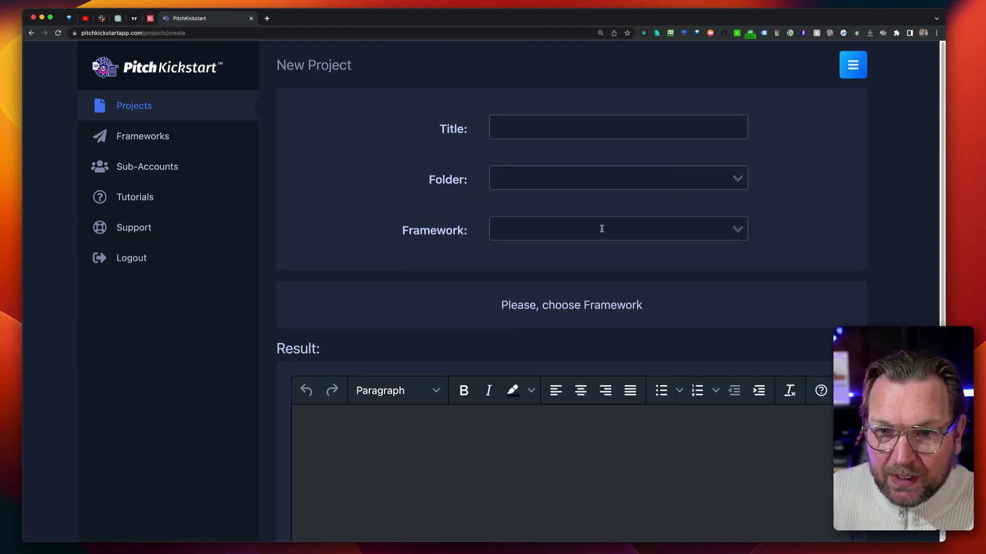
left_click(584, 230)
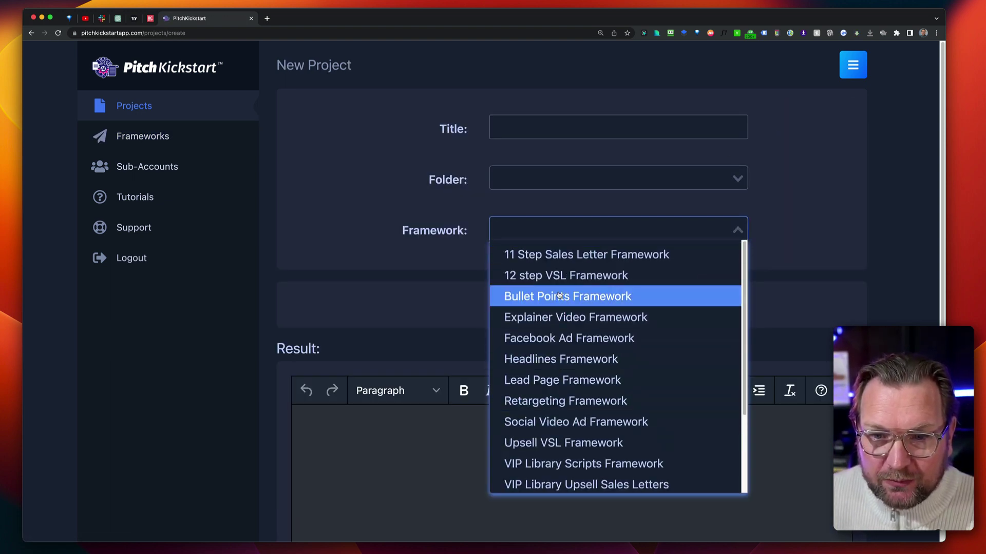
left_click(574, 259)
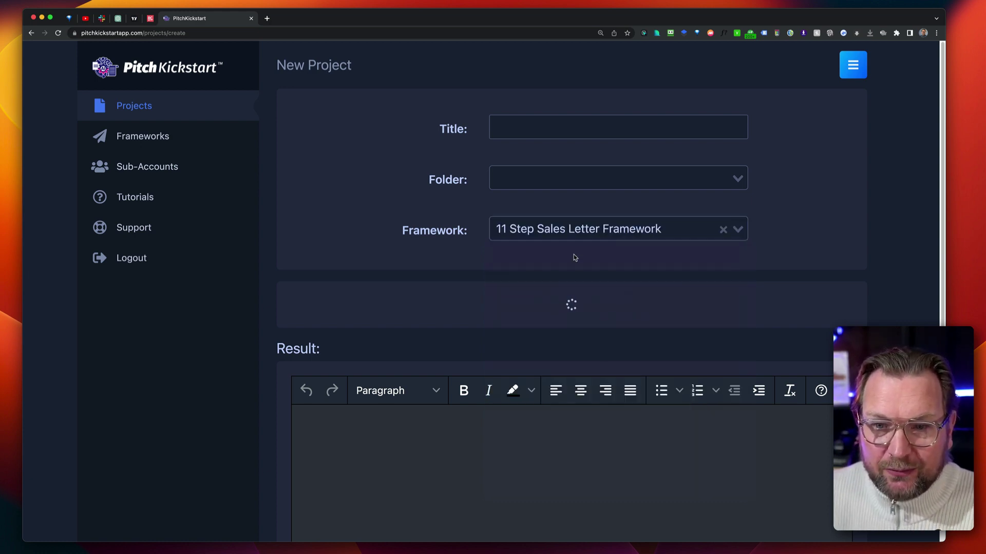
scroll(570, 257, "down", 2)
scroll(571, 257, "down", 1)
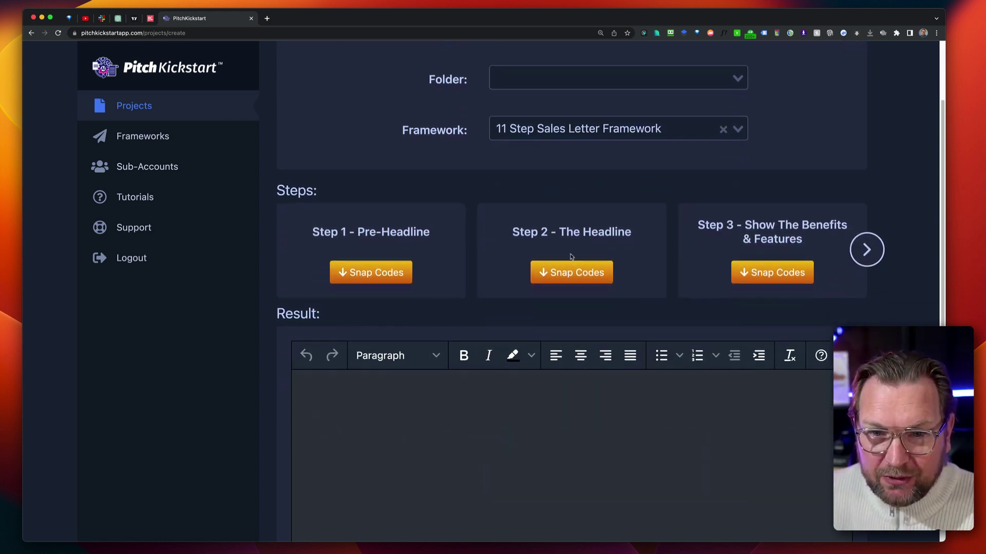
- Page through the framework's steps 4 to 9, keeping the 11 Step Sales Letter Framework selected
left_click(855, 251)
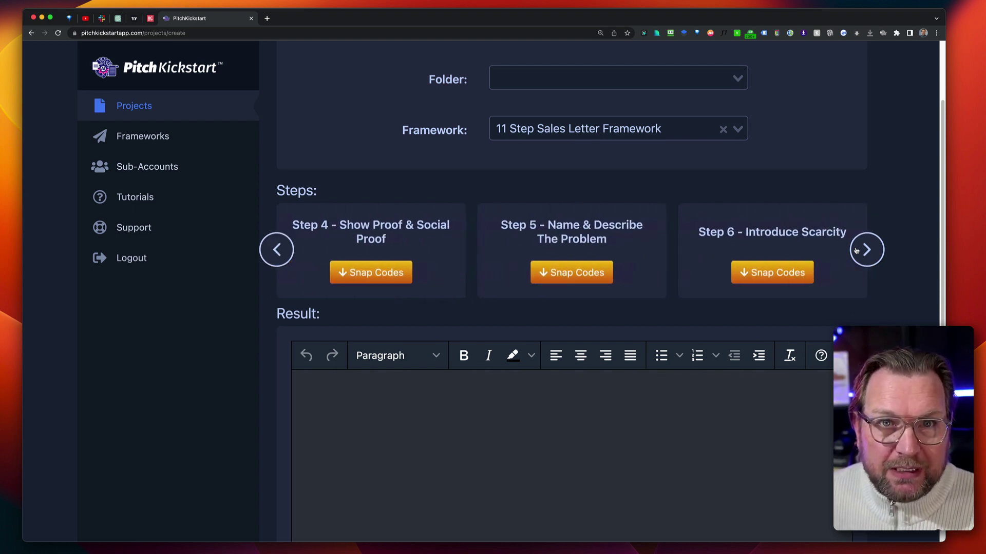
left_click(863, 250)
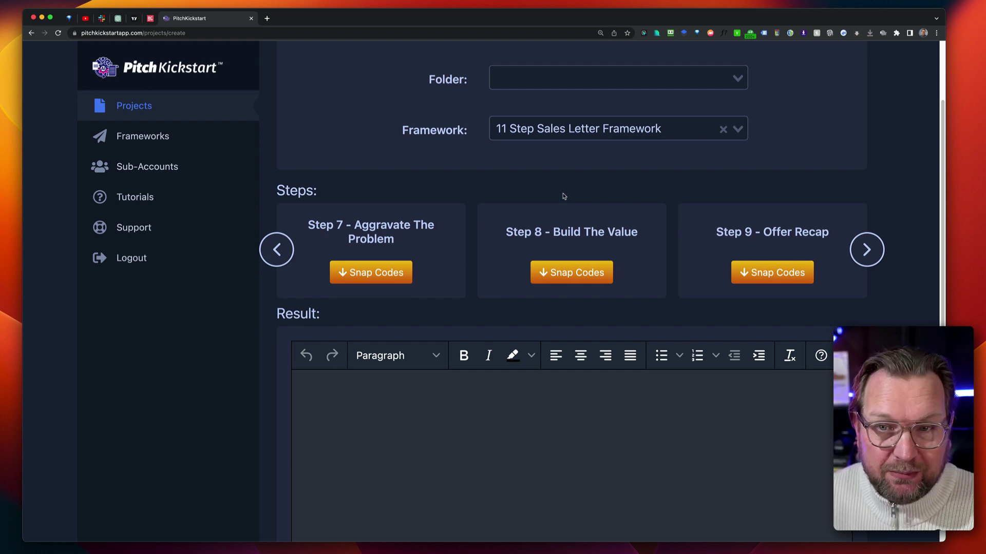
scroll(563, 197, "up", 2)
scroll(477, 208, "up", 1)
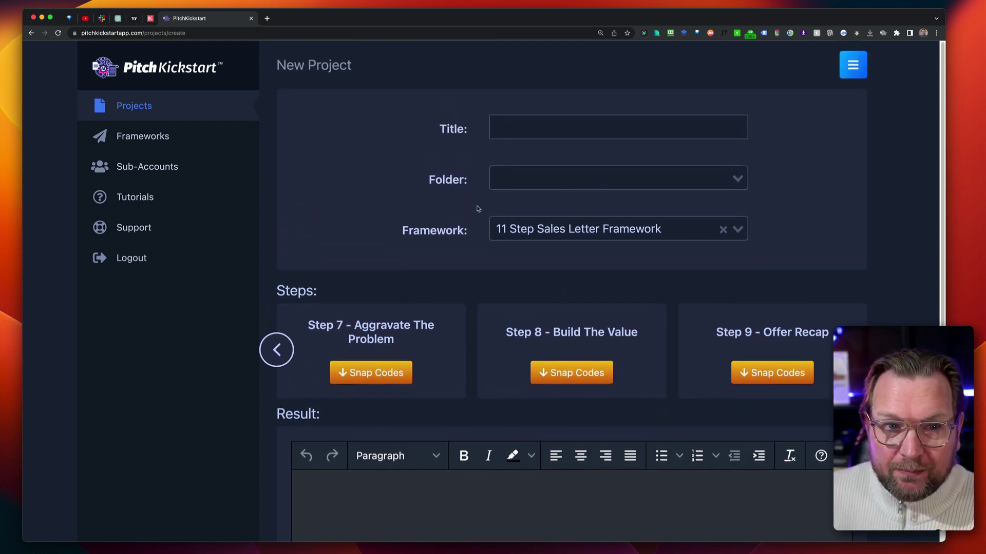
left_click(534, 226)
left_click(388, 178)
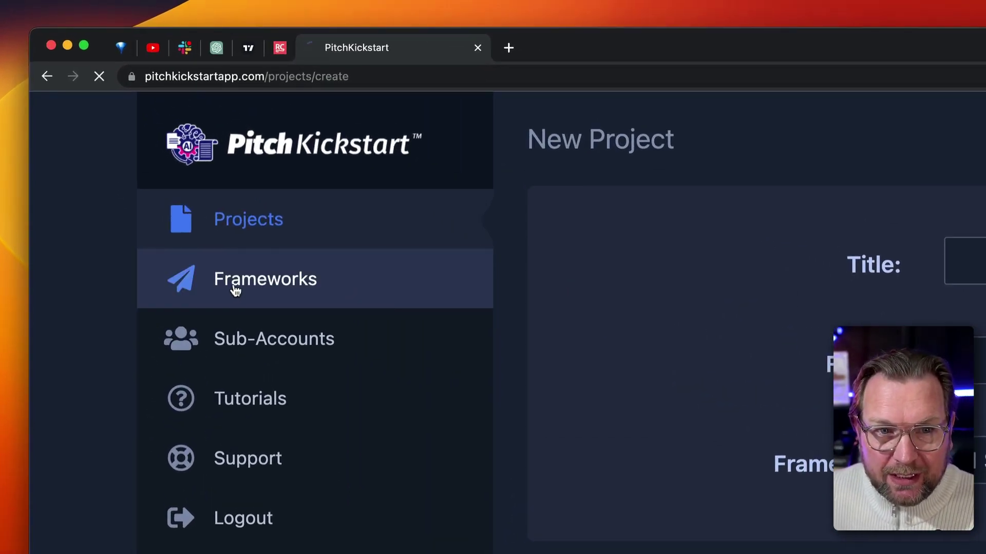
- Open the saved frameworks list and edit the 3 Step VSL framework
left_click(235, 289)
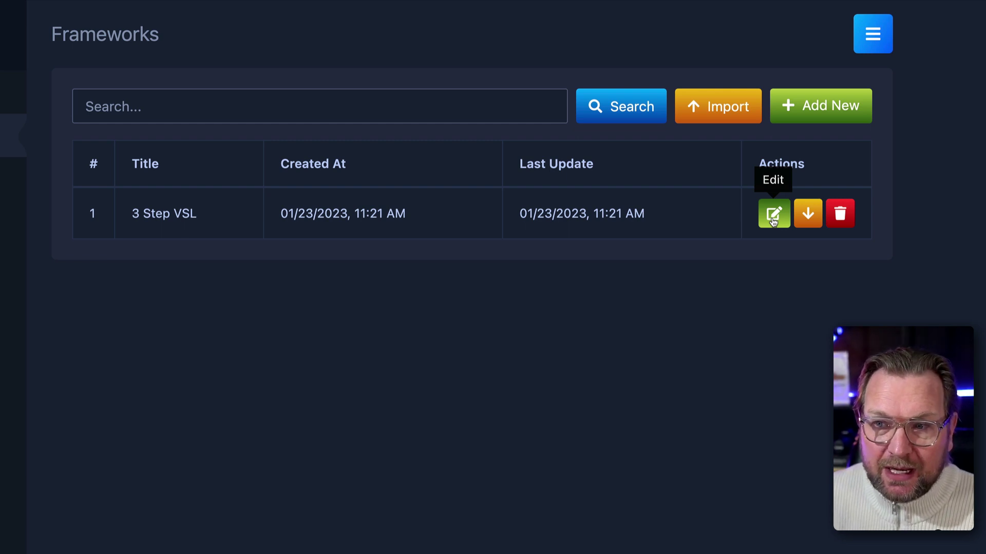
left_click(773, 222)
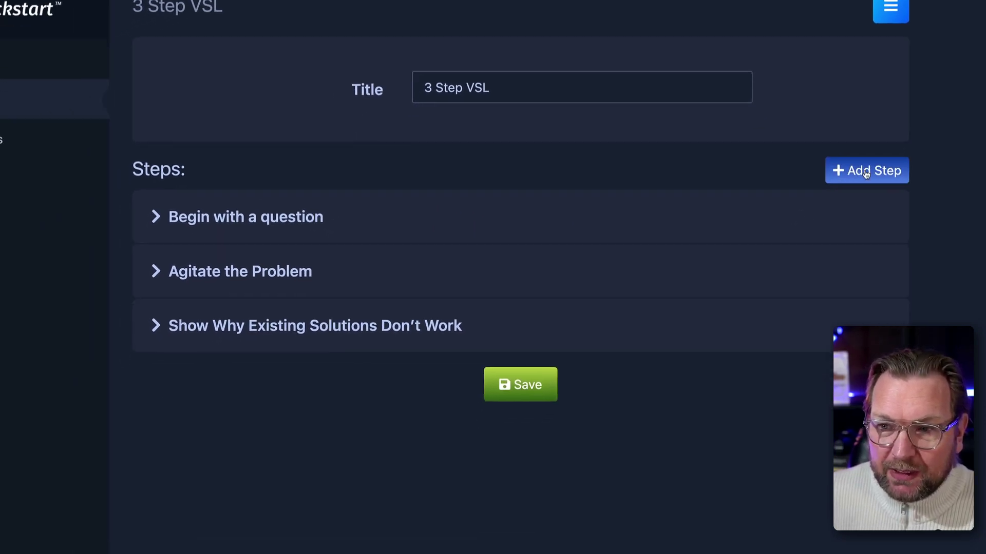
- Add a new step titled 'Show your solution' and save it
left_click(866, 174)
left_click(101, 160)
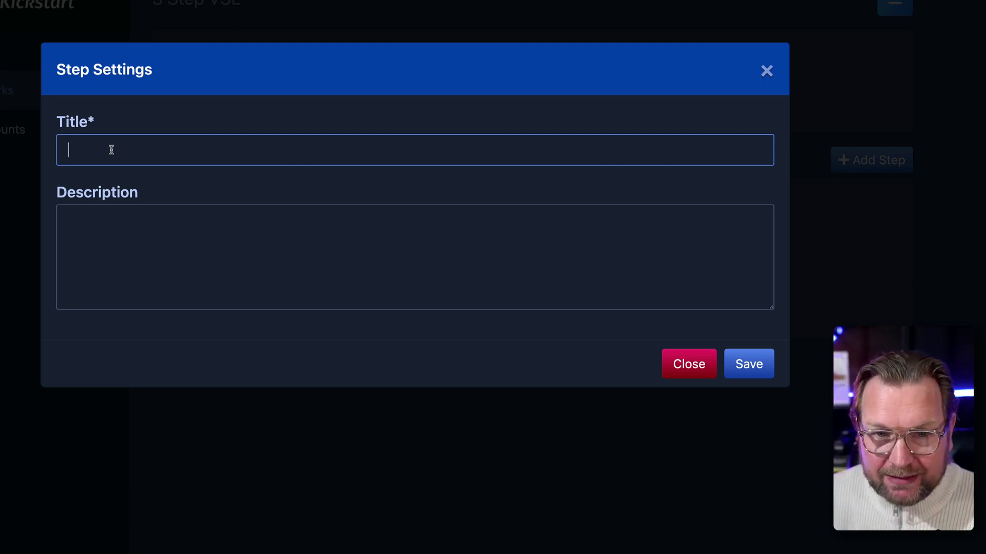
type("Brin")
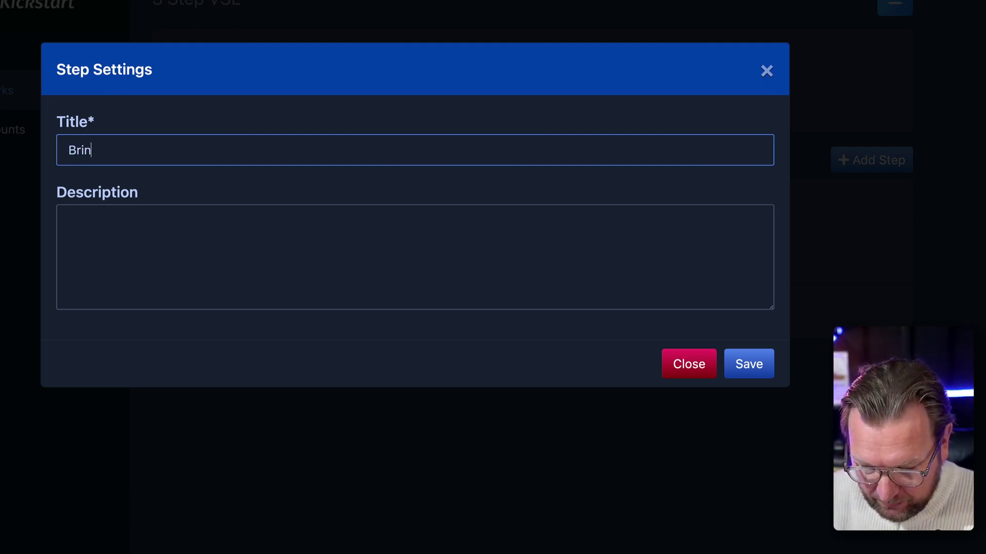
type("g your own")
key("ctrl+a")
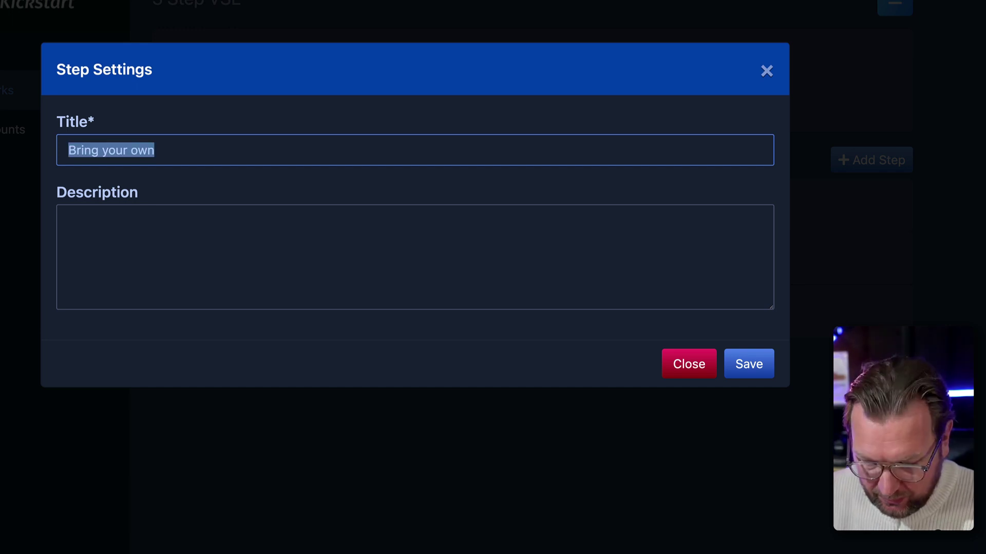
type("Show yo")
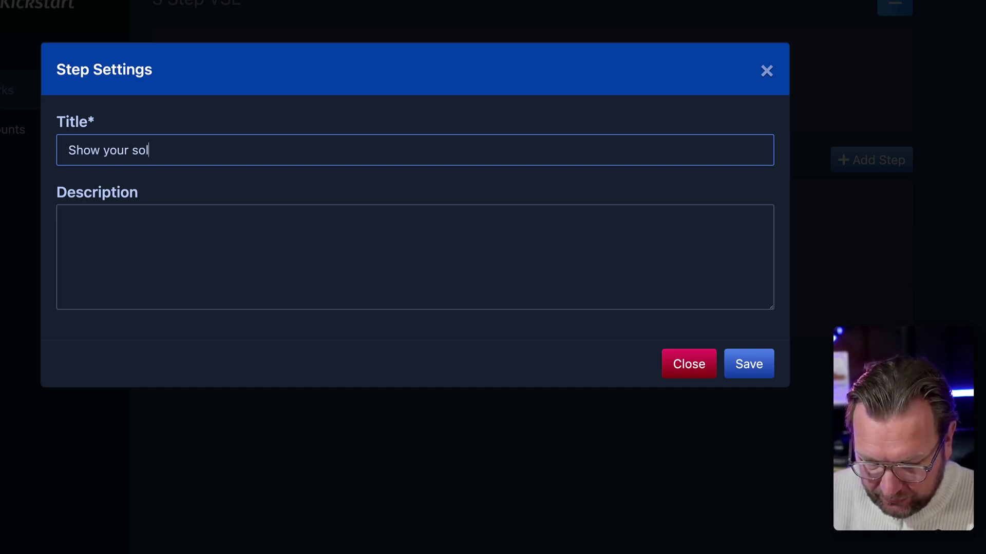
type("ur solution")
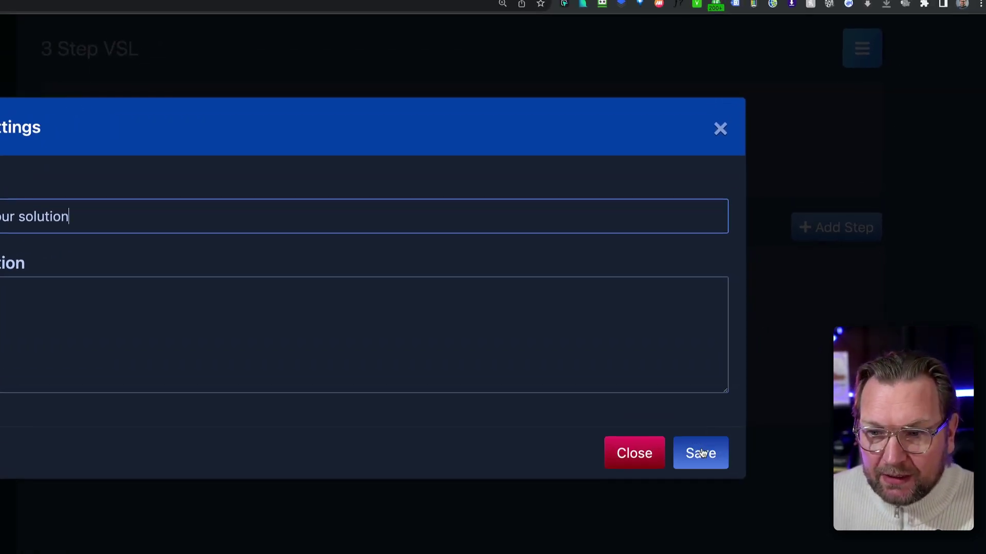
left_click(701, 453)
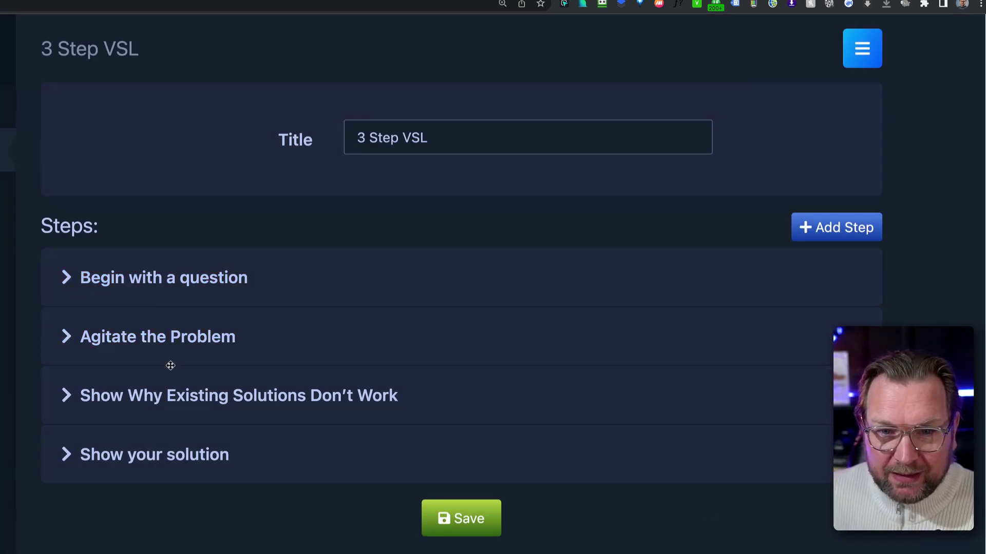
- Create a snap code with title and body text under Show your solution, saving it as Example 1
left_click(91, 457)
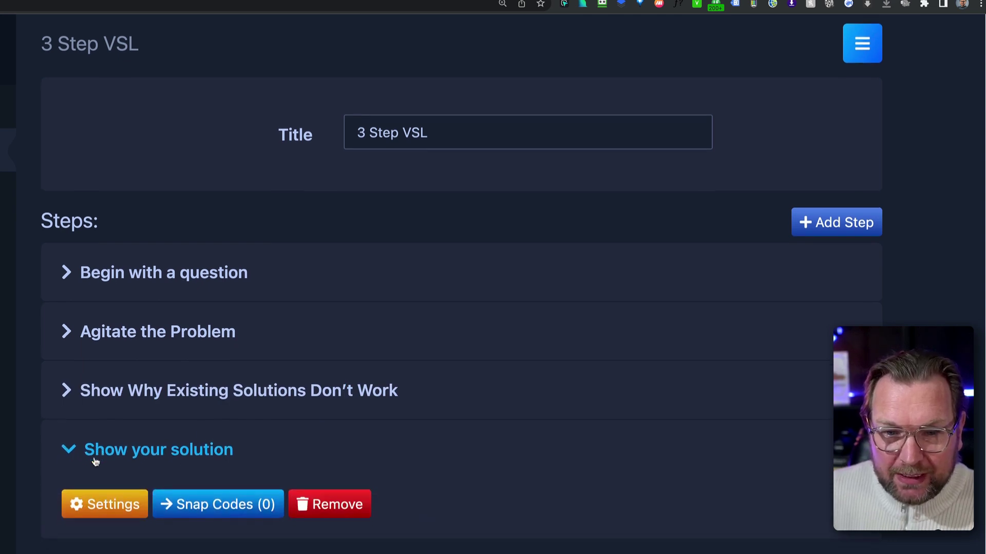
left_click(219, 512)
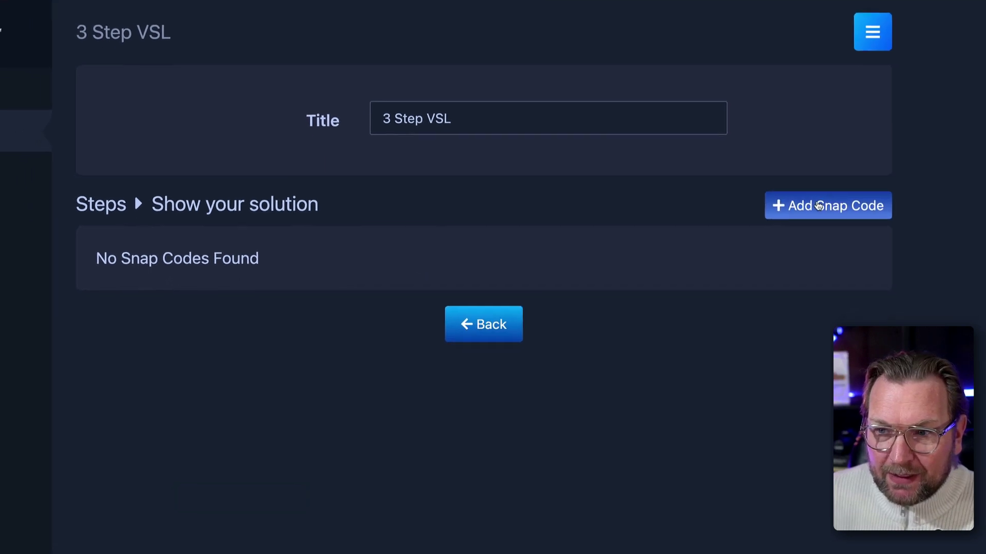
left_click(767, 228)
left_click(178, 163)
type("E")
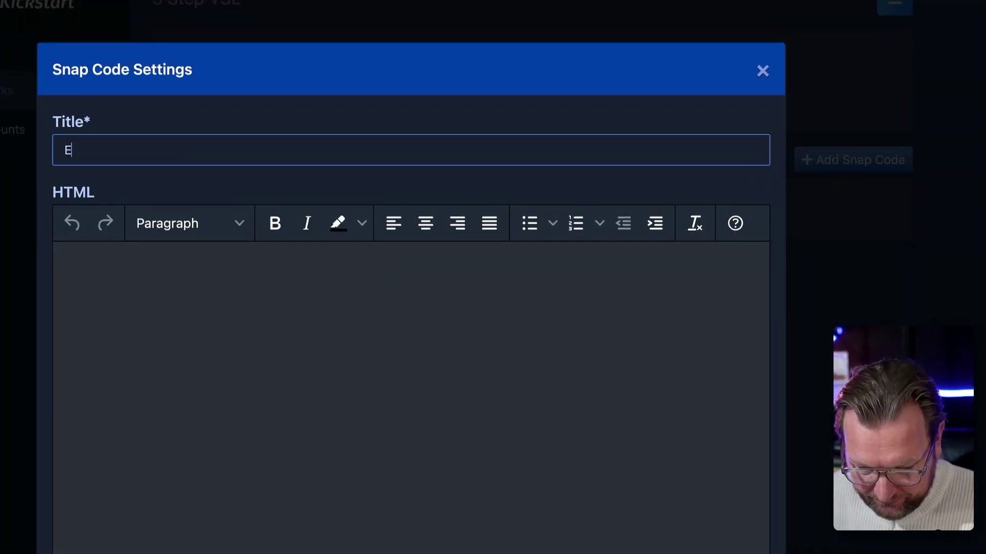
type("xample 1")
left_click(174, 280)
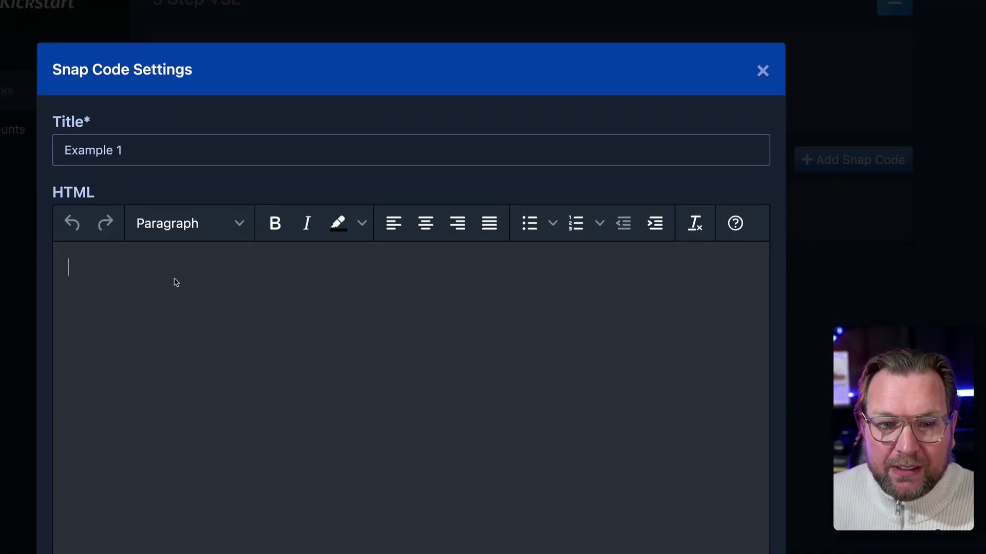
type("sldkjhaslkjfhsdf asdf")
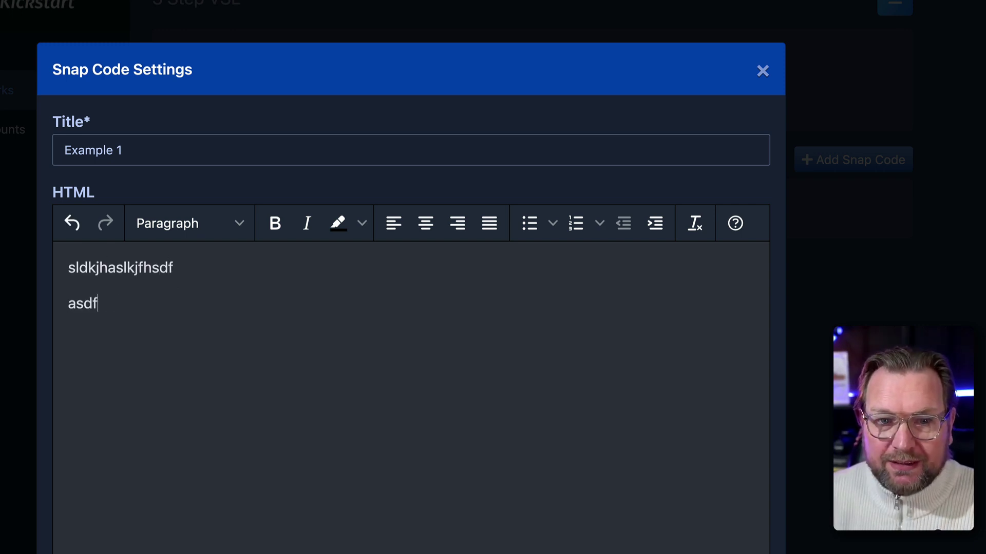
type("laskdjhgfaslkgjhdflkjghdsfkjlhgdsfg")
key("Return")
type("sdfhgsdf")
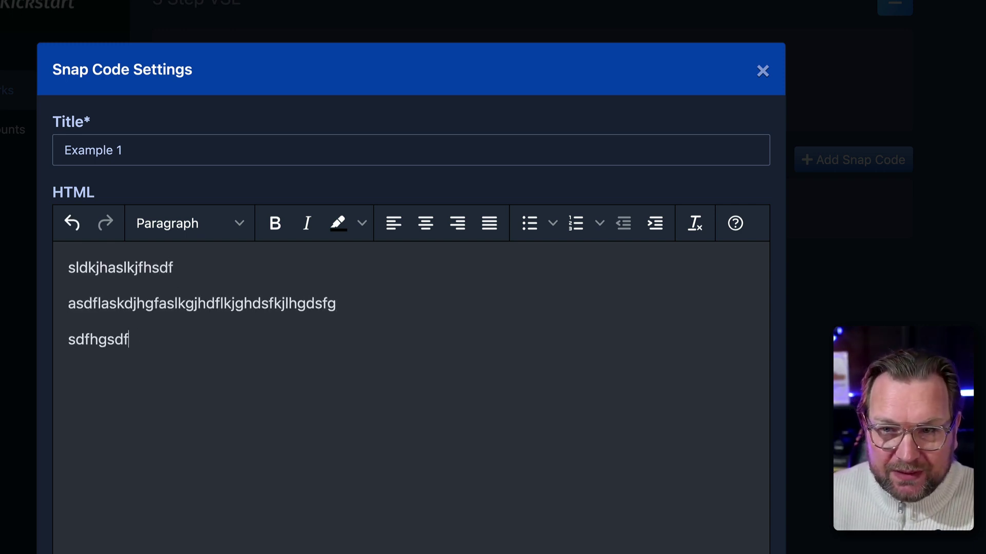
type("h")
scroll(359, 270, "down", 3)
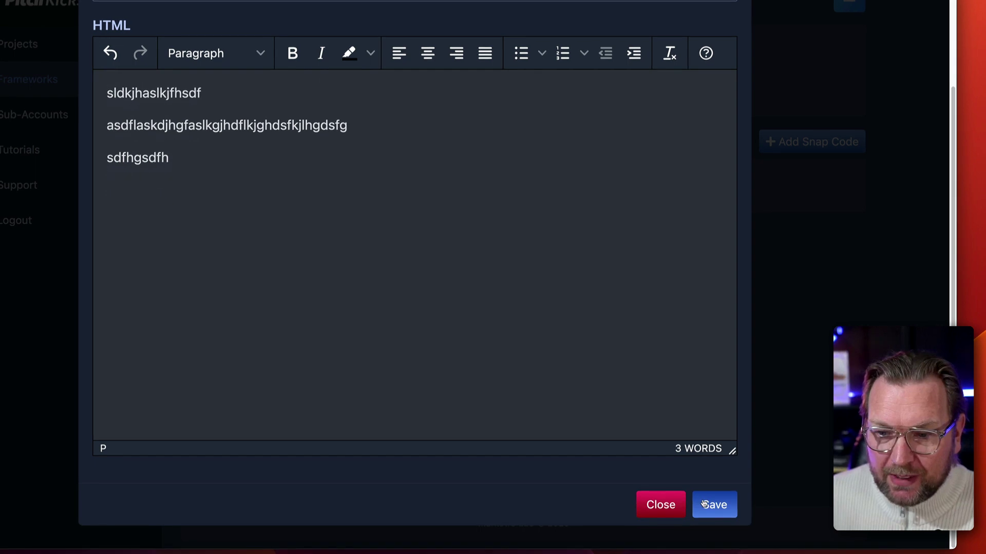
left_click(704, 504)
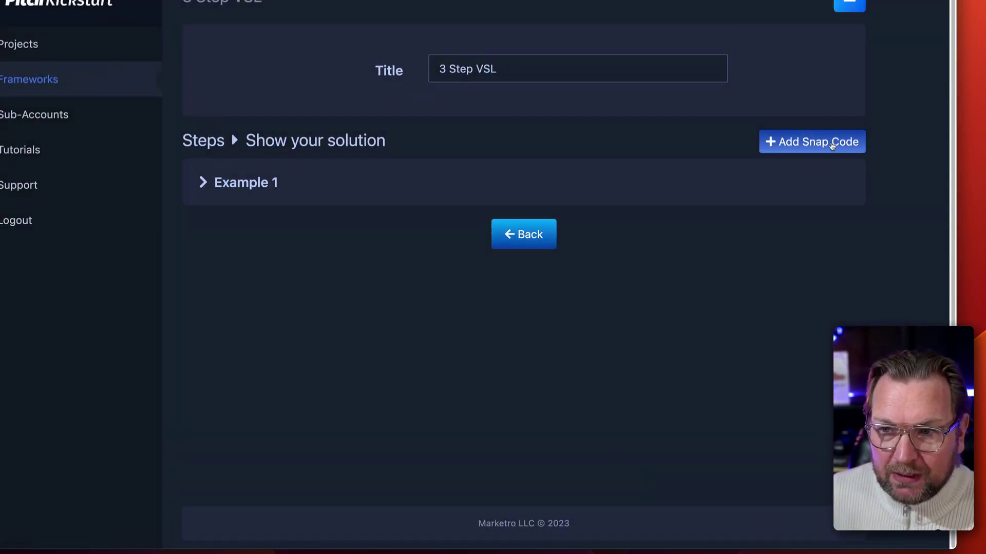
- Add an Example 2 snap code with its HTML text and save it
left_click(793, 142)
left_click(320, 131)
type("Example 2")
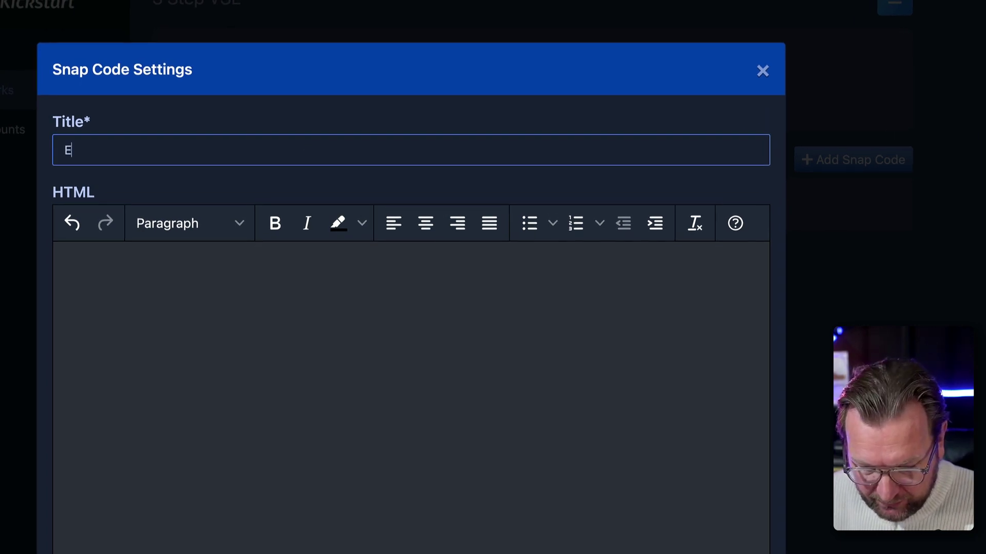
left_click(312, 282)
type("dalsdkhadsflkjasd")
key("Return")
type("fasdflasdkjghasldkjfgh")
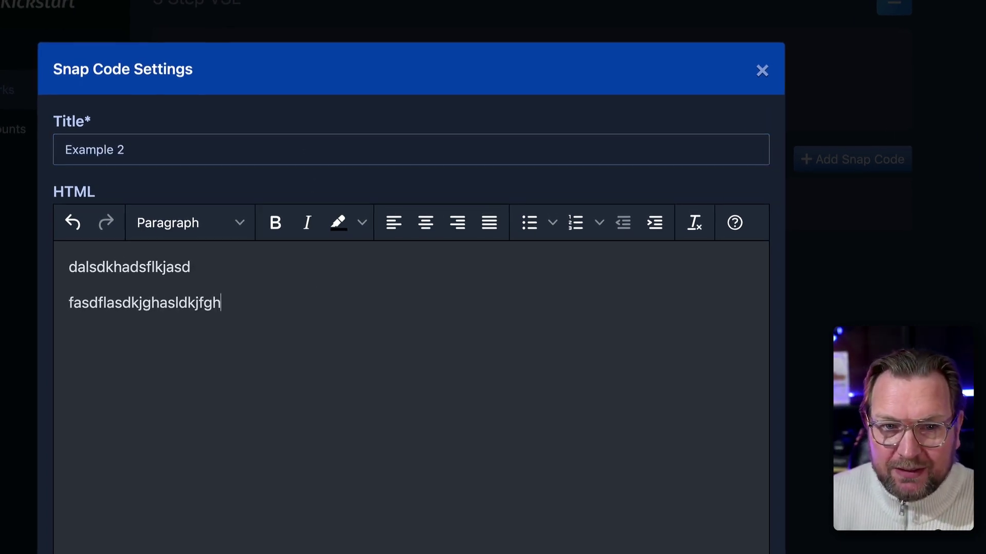
scroll(623, 385, "down", 5)
left_click(716, 507)
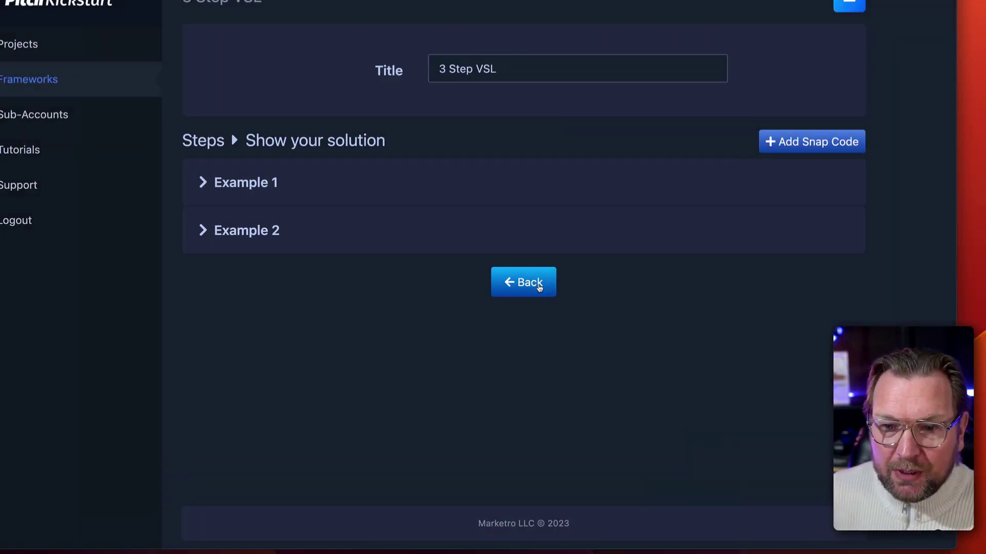
- Review the snap codes under the Begin with a question step
left_click(476, 377)
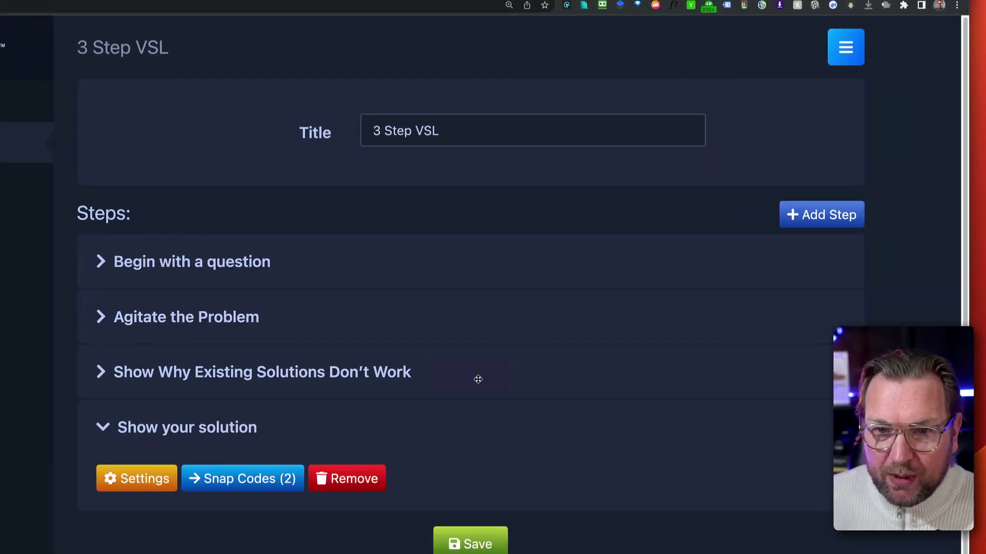
left_click(105, 267)
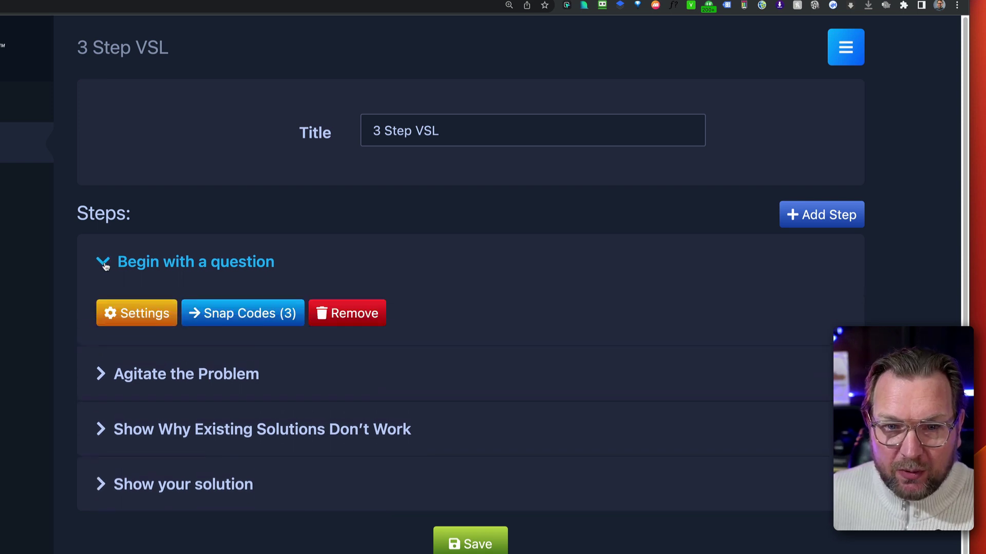
left_click(276, 318)
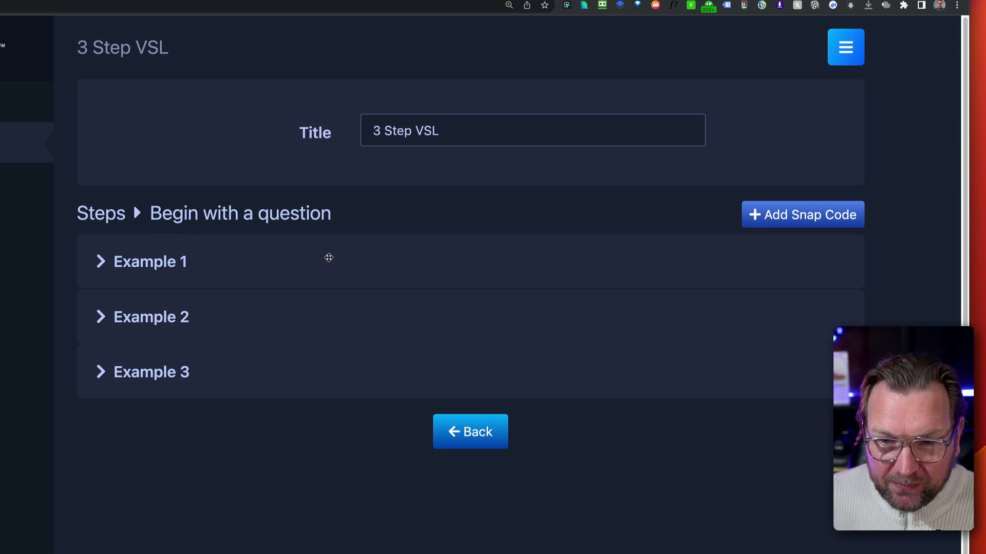
left_click(454, 429)
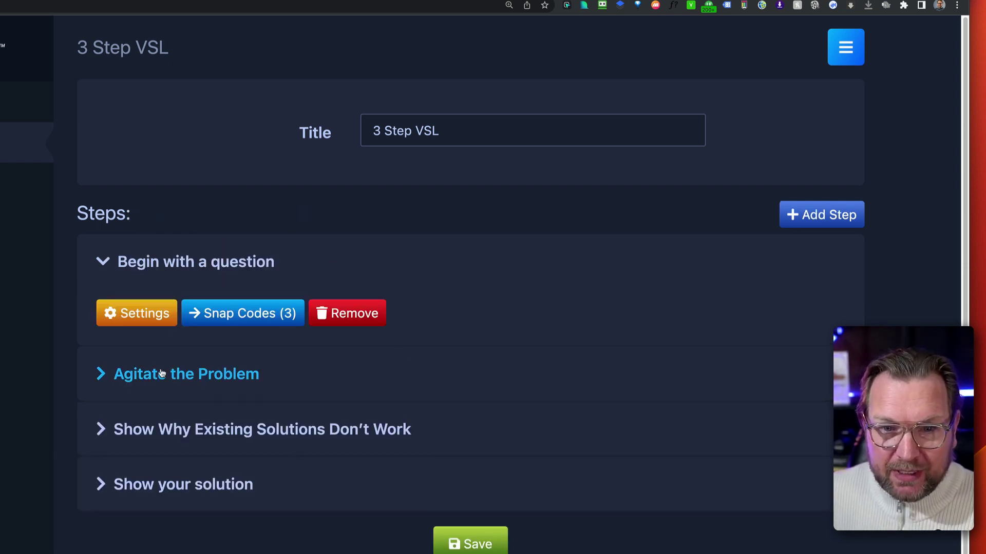
- Check Agitate the Problem's Examples 1–3, collapse the step, and save the 3 Step VSL framework
left_click(184, 375)
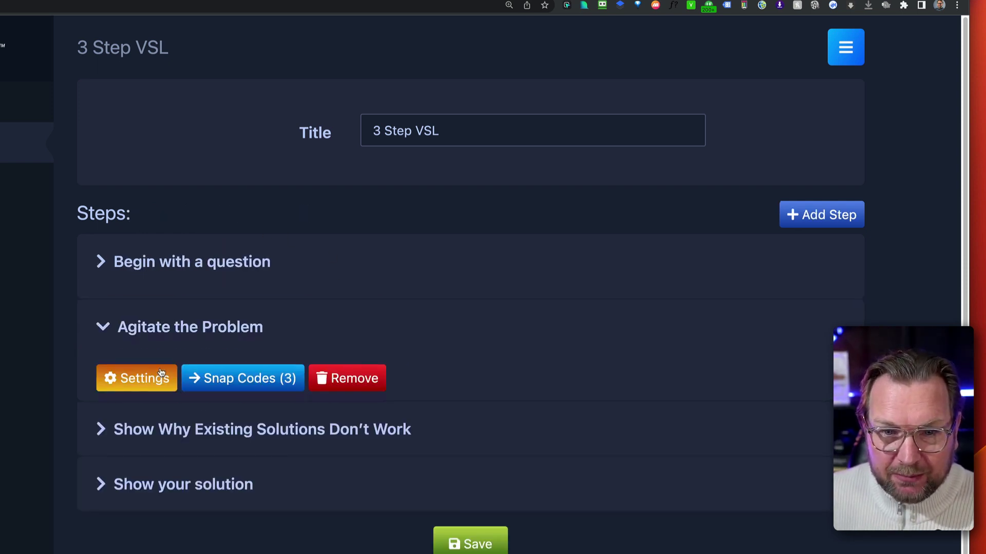
left_click(240, 371)
left_click(127, 262)
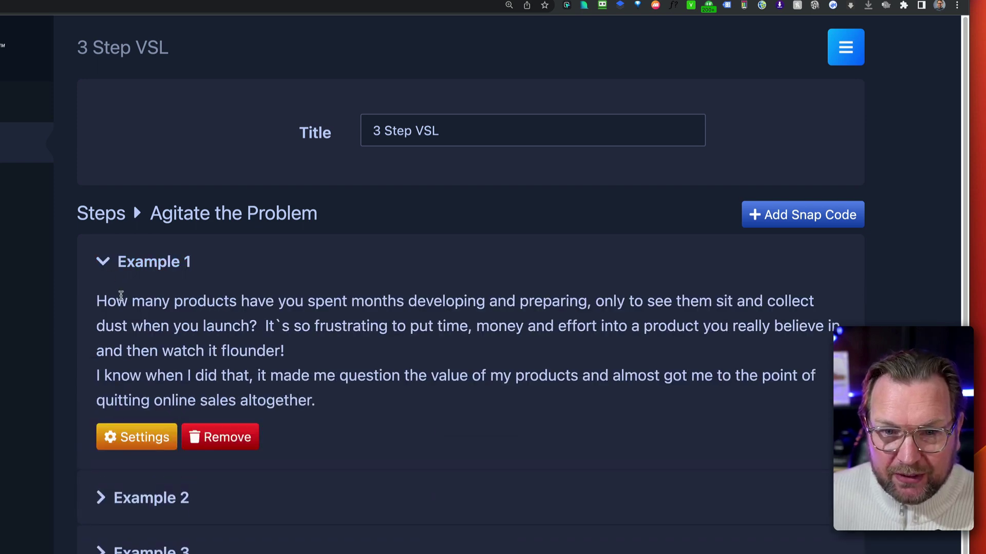
left_click(101, 497)
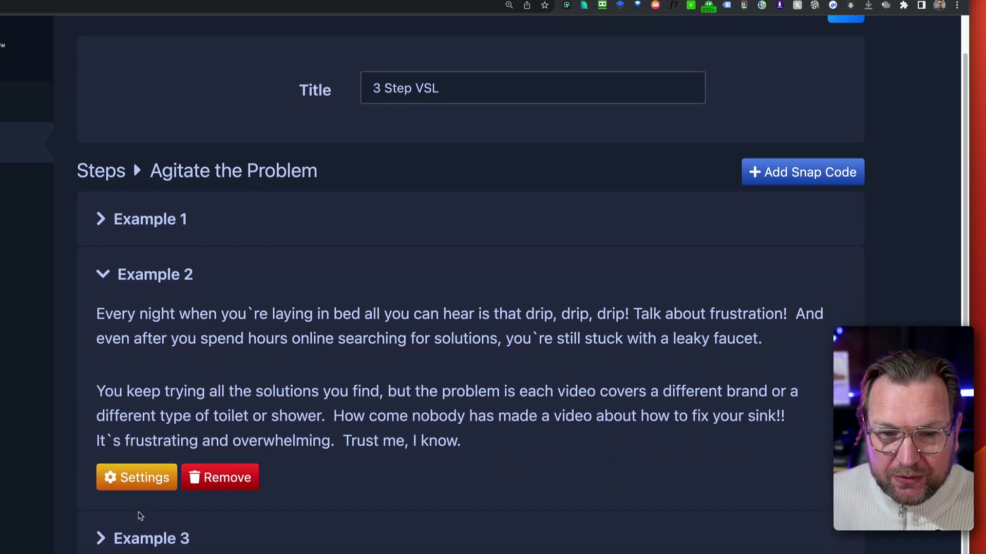
left_click(139, 532)
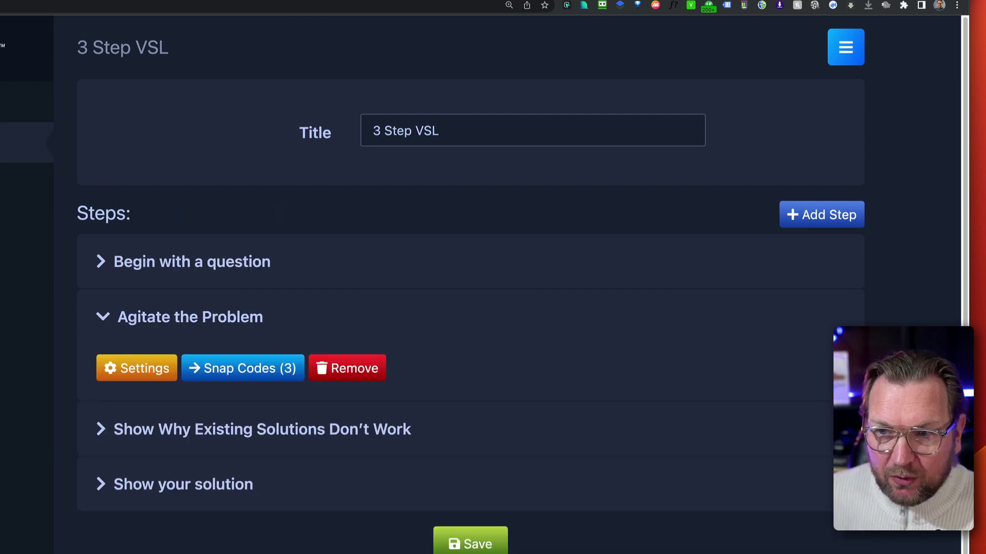
left_click(103, 317)
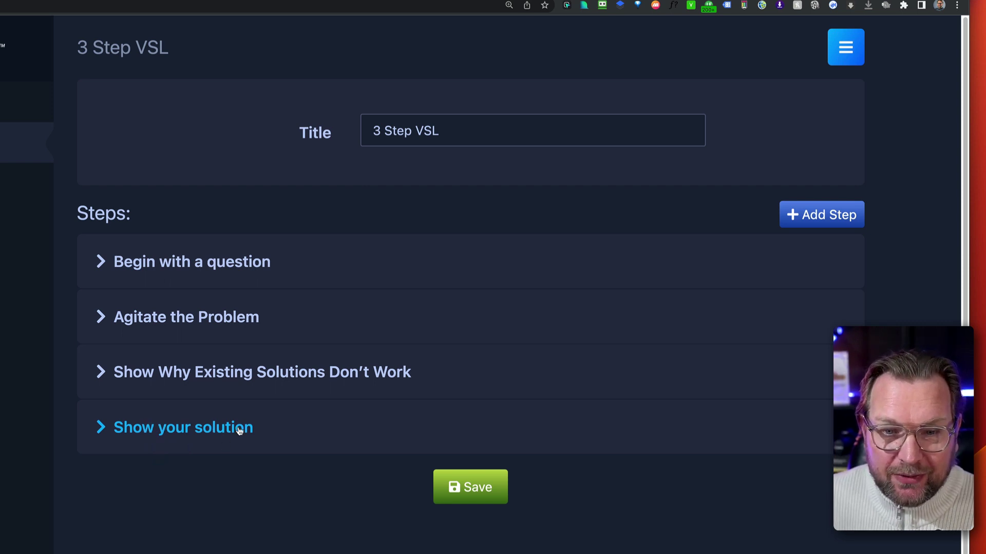
left_click(473, 478)
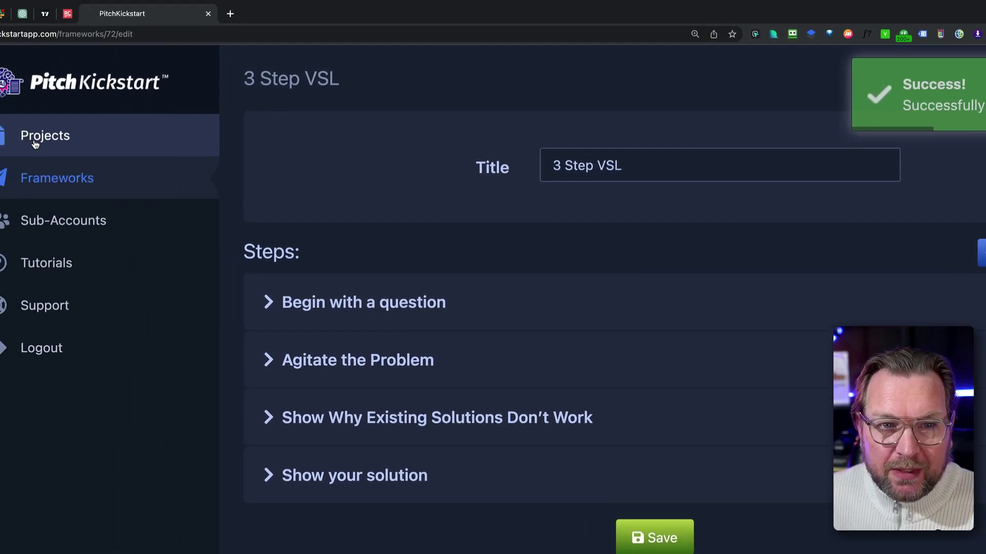
- Create a new project on the 3 Step VSL framework and view Begin with a question's example snap codes
left_click(175, 173)
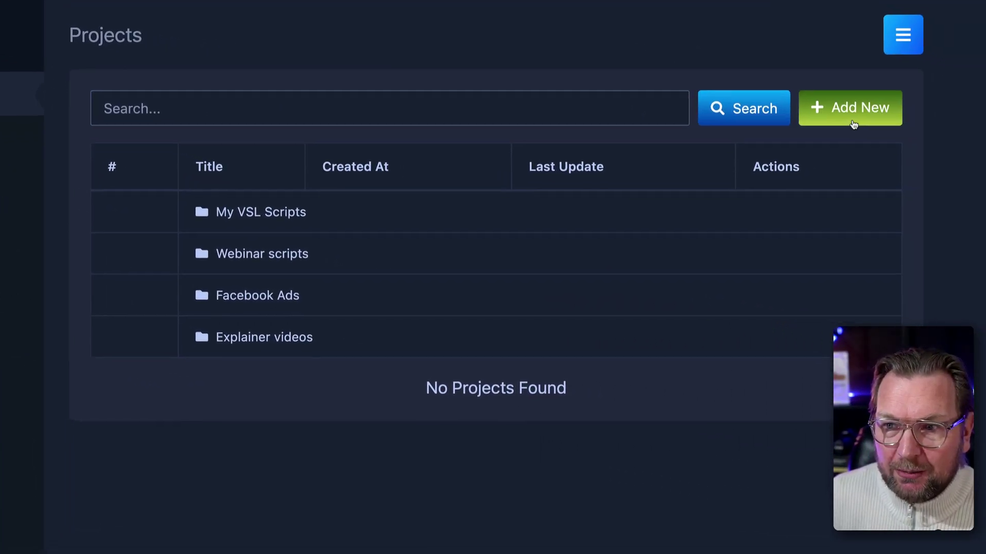
left_click(842, 116)
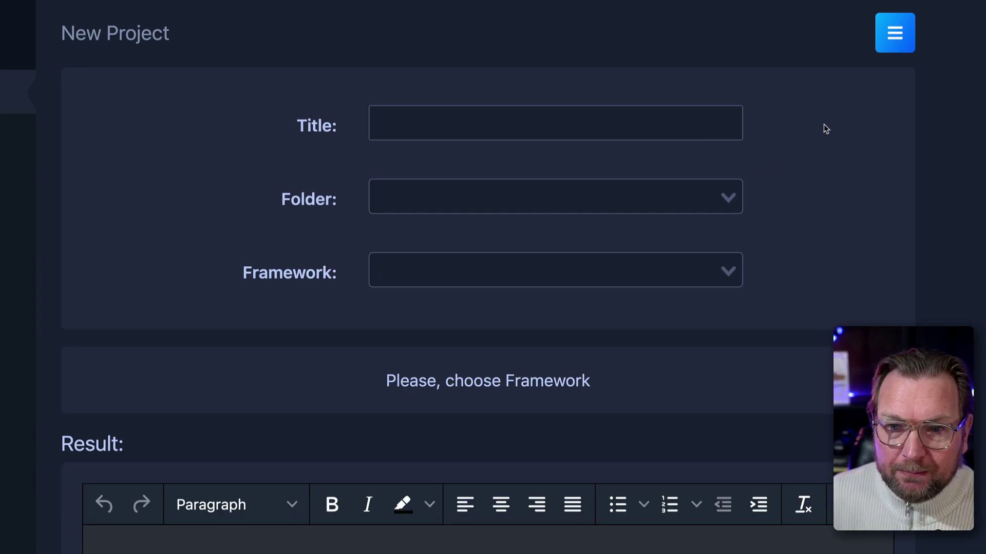
left_click(548, 264)
scroll(371, 223, "down", 2)
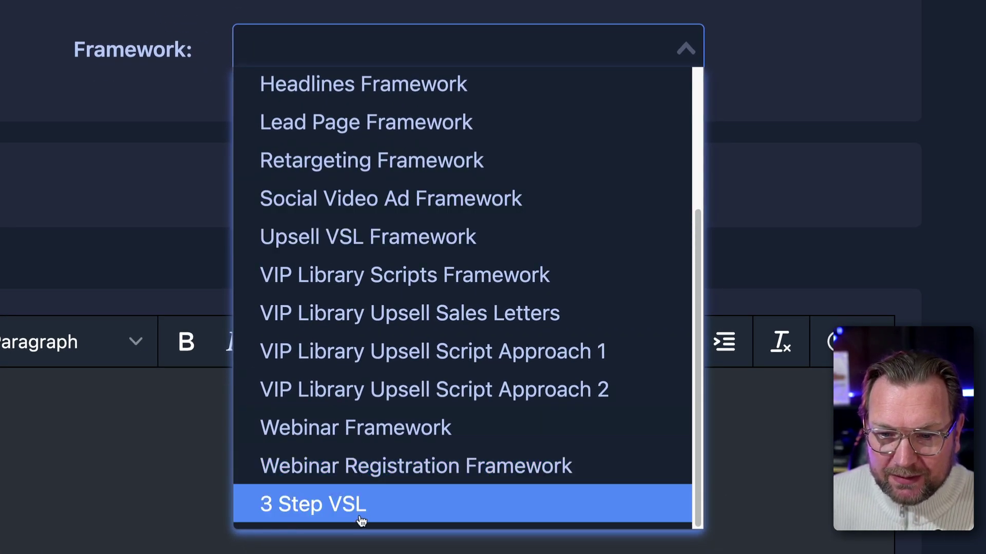
left_click(378, 516)
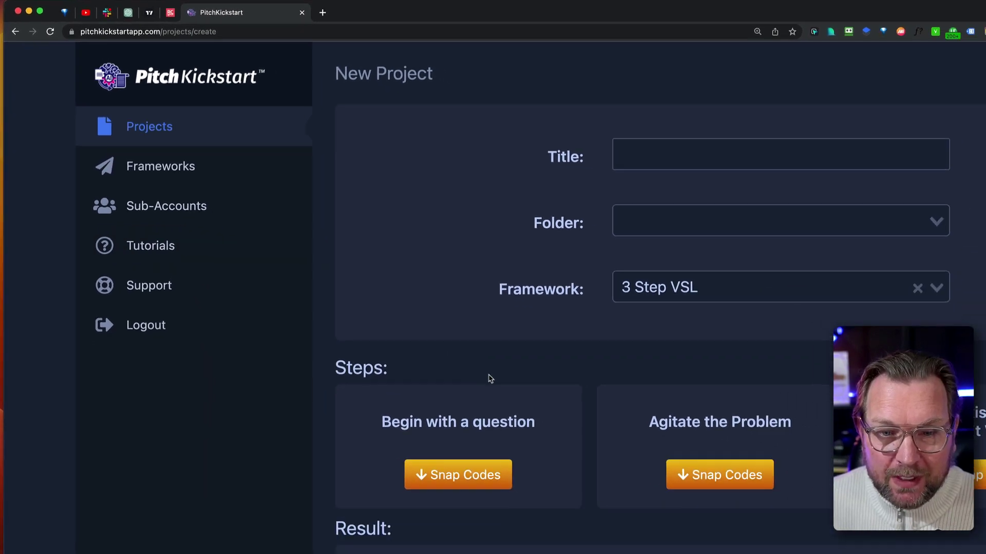
scroll(429, 266, "down", 3)
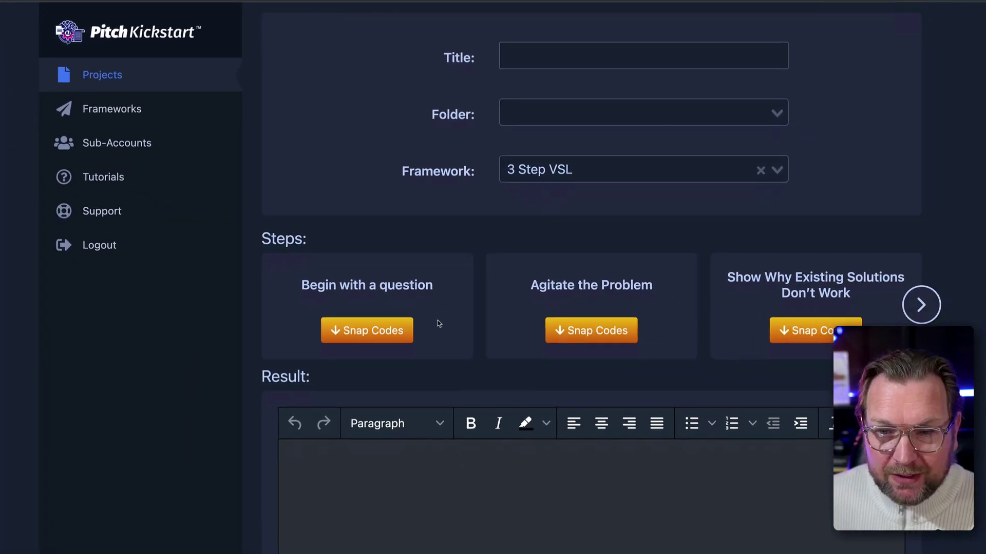
left_click(375, 278)
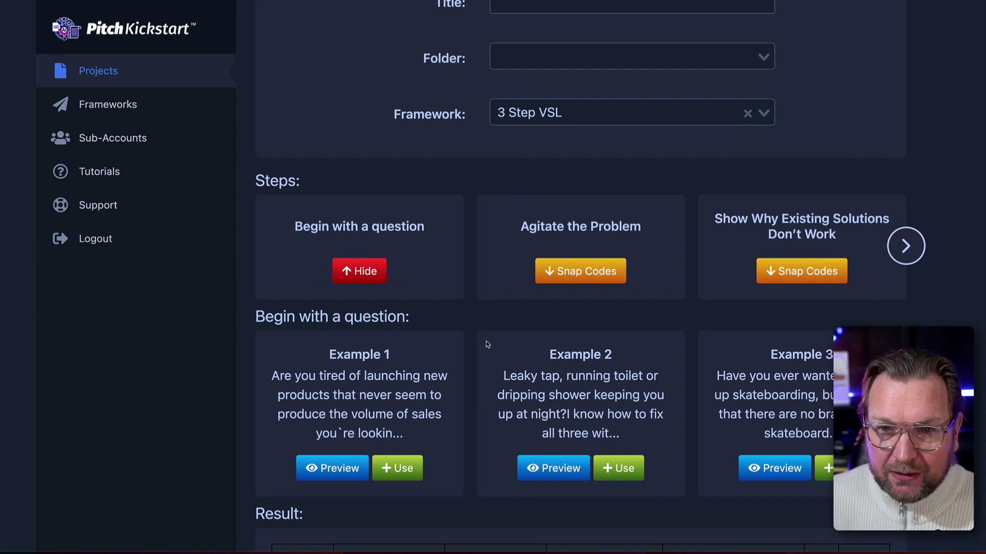
scroll(485, 344, "up", 2)
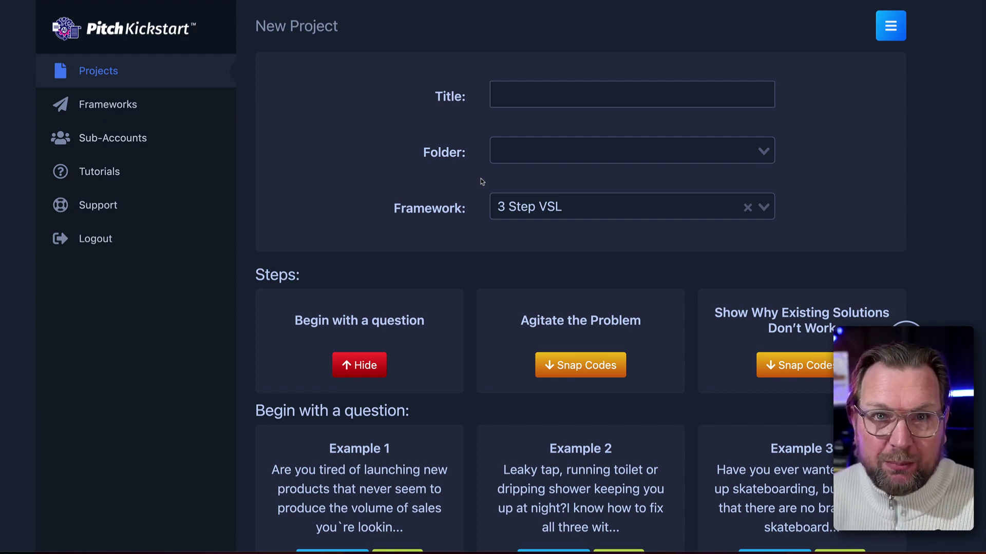
scroll(473, 193, "down", 3)
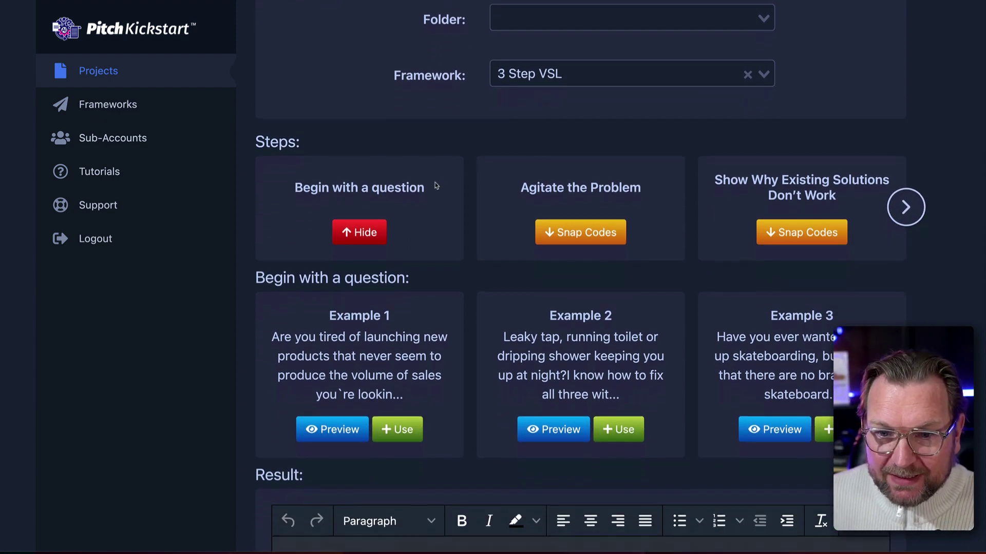
scroll(427, 203, "up", 3)
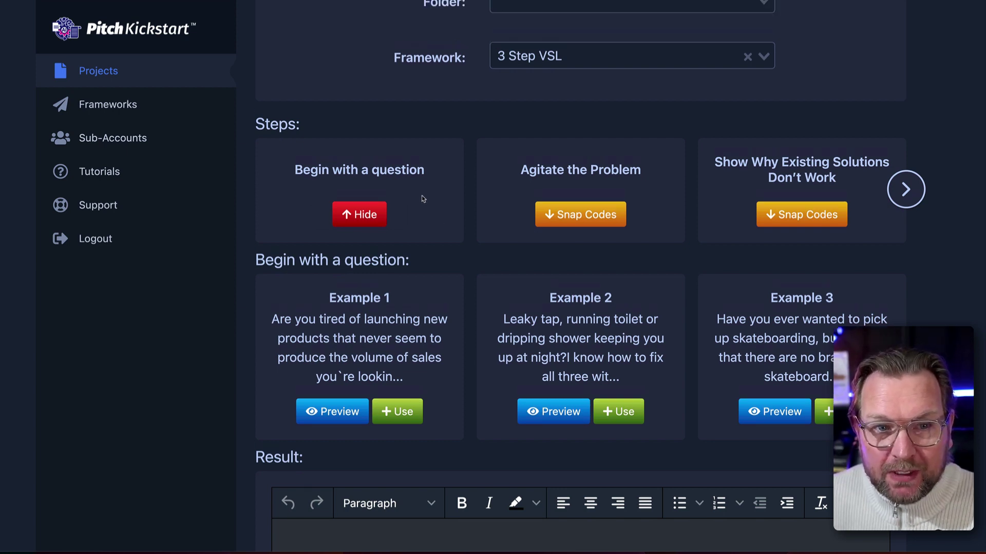
- Open the My VSL Scripts folder to see its three projects, then return to Projects
left_click(100, 75)
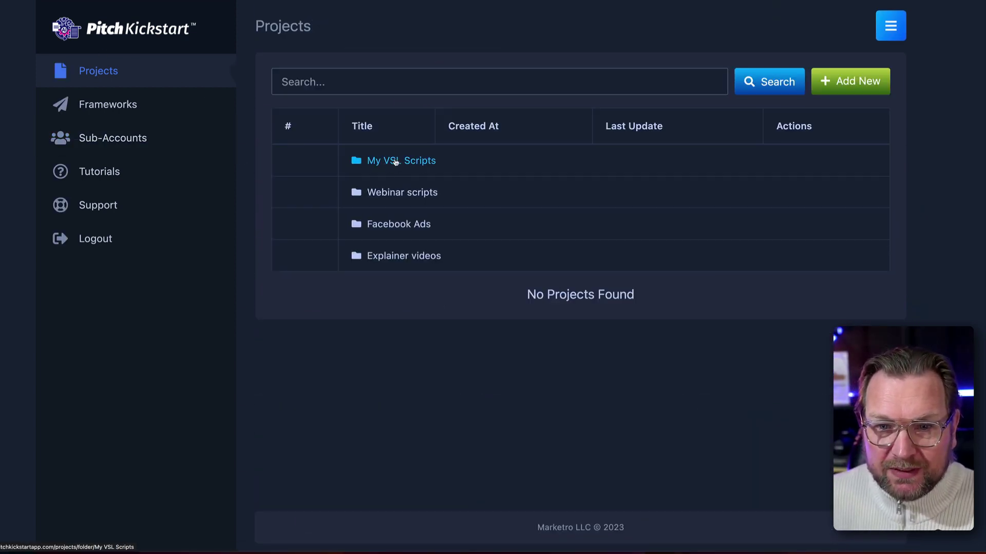
left_click(395, 161)
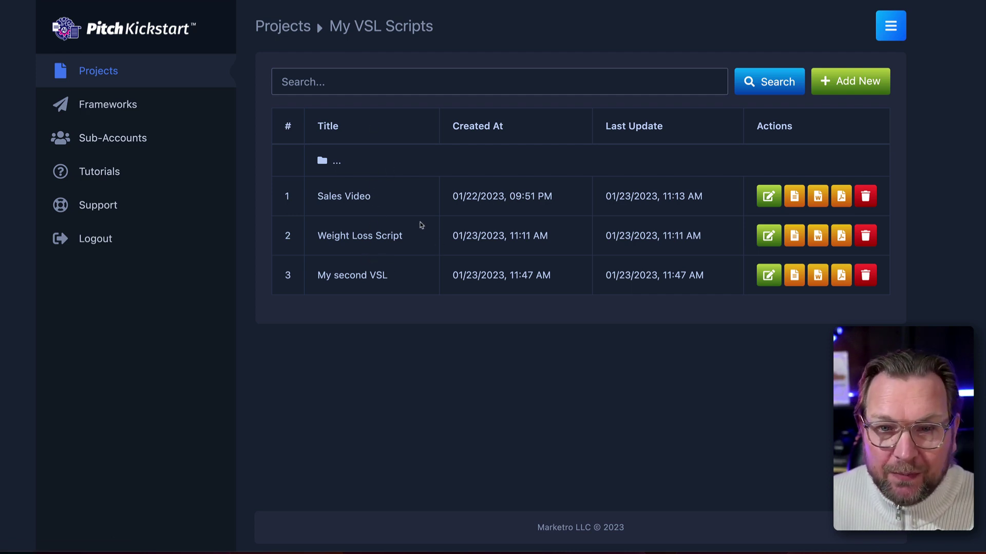
left_click(111, 73)
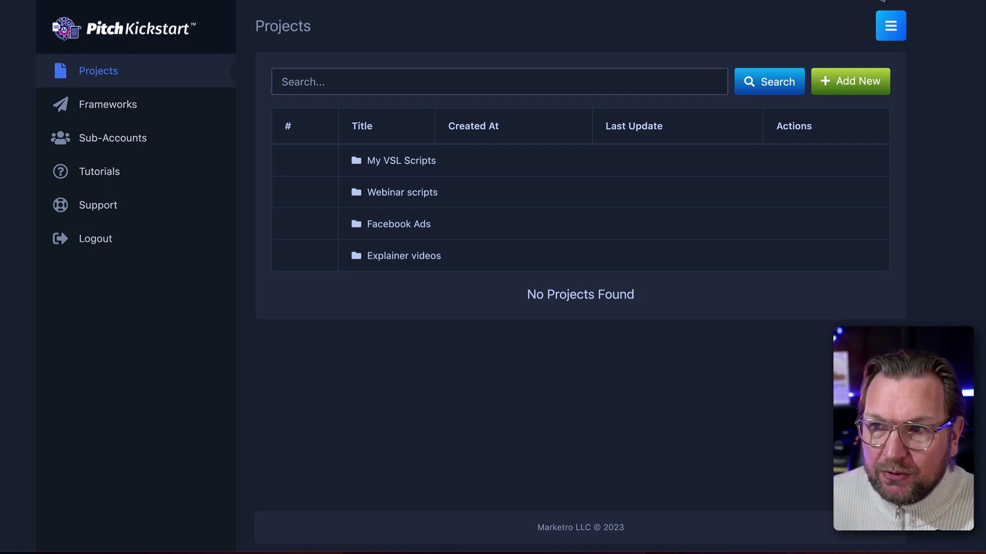
right_click(895, 10)
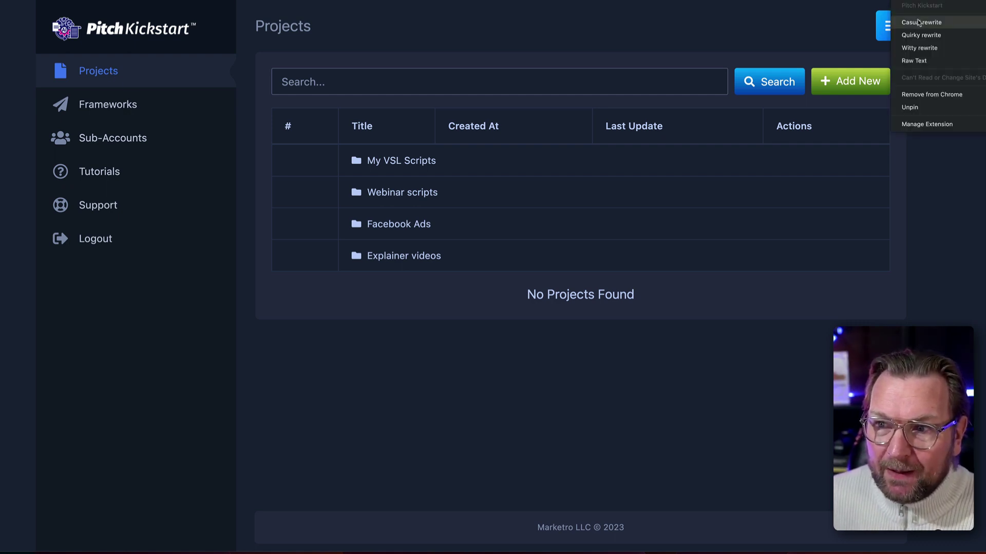
left_click(920, 23)
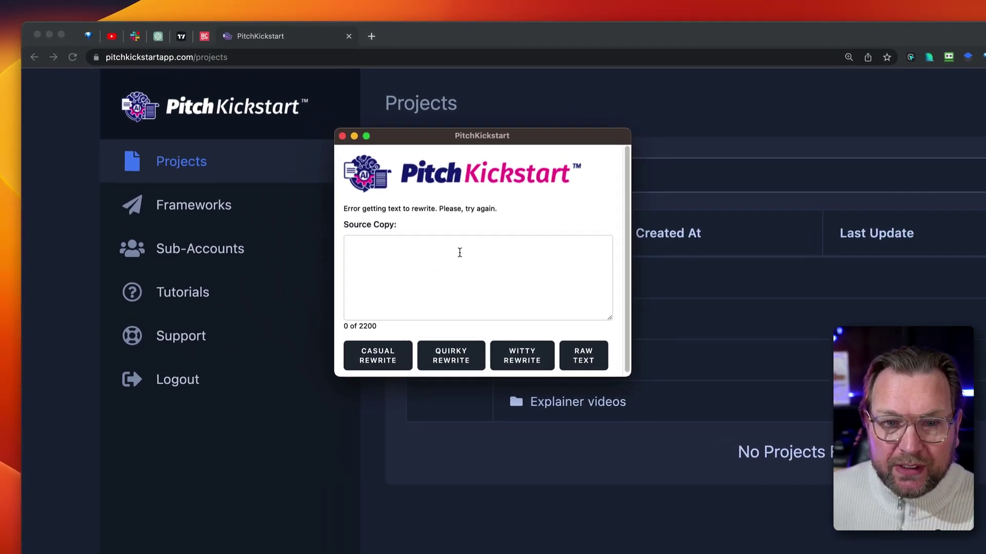
left_click(466, 258)
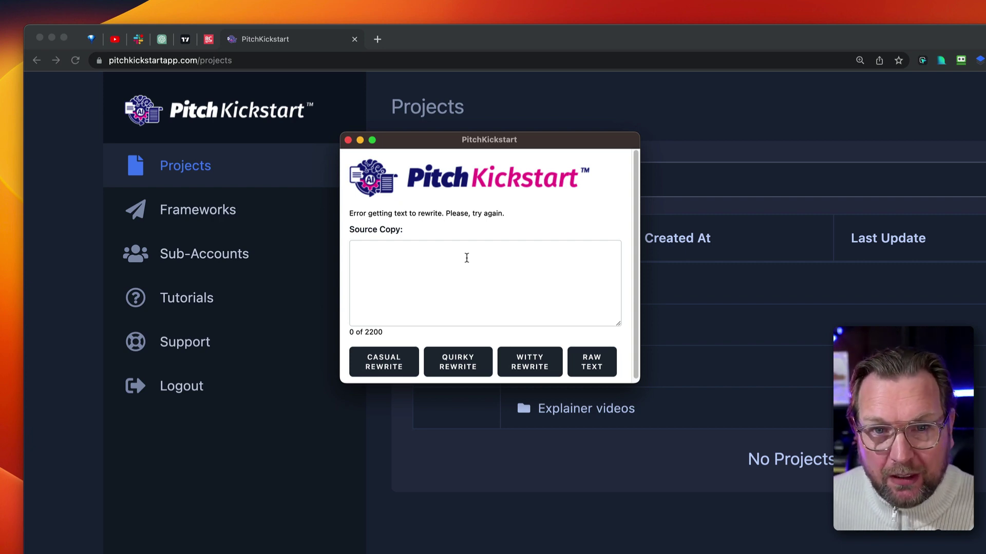
left_click(348, 140)
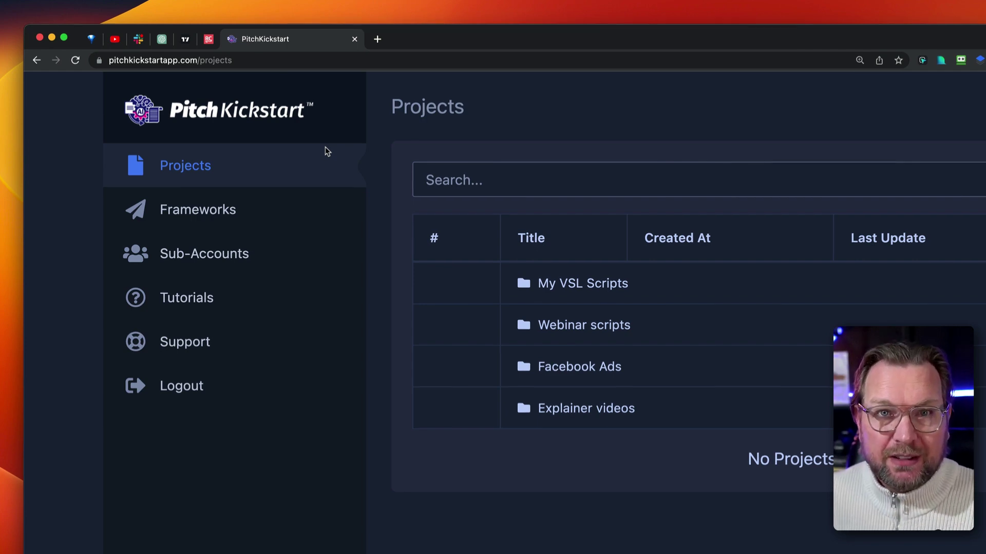